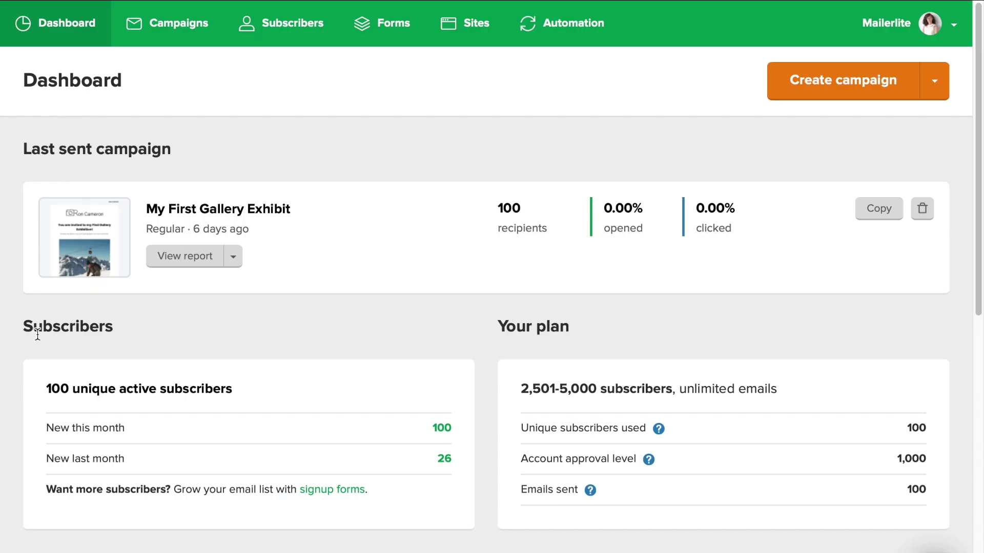
Create a campaign named 'Storewide sale' with subject '50% off Running Shoes and Workout Attire'.
left_click(832, 82)
type("Stor")
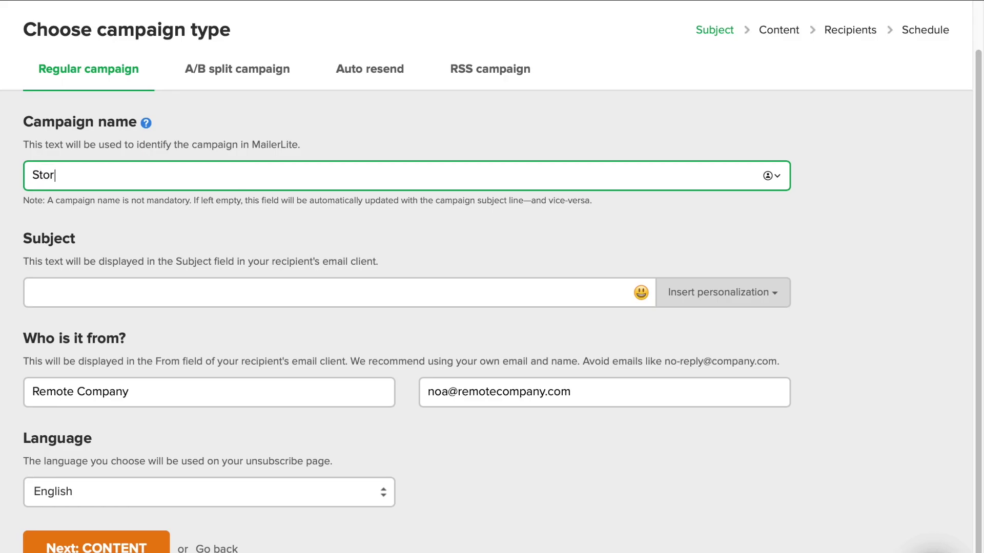
type("ewide sale")
left_click(150, 295)
type("50")
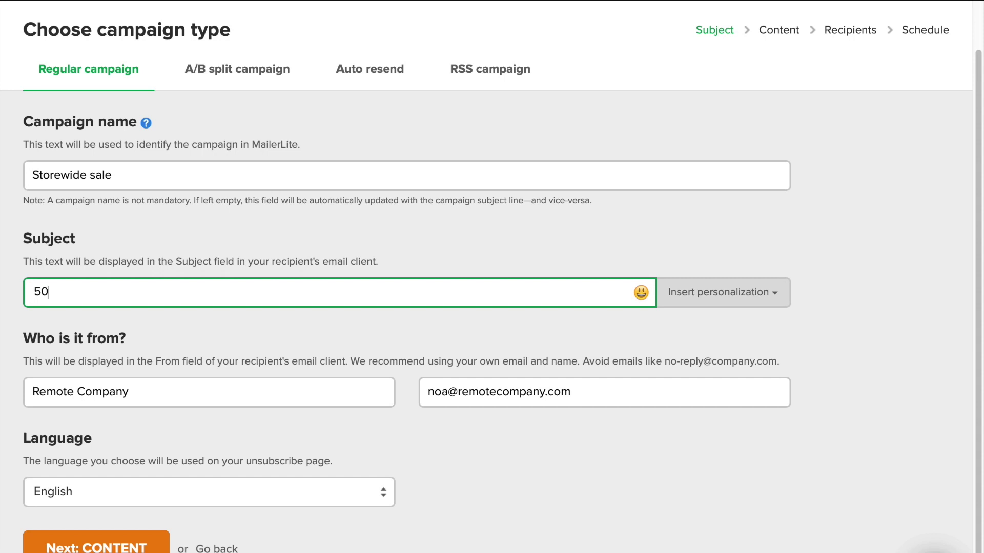
type("% off Running Shoes and ")
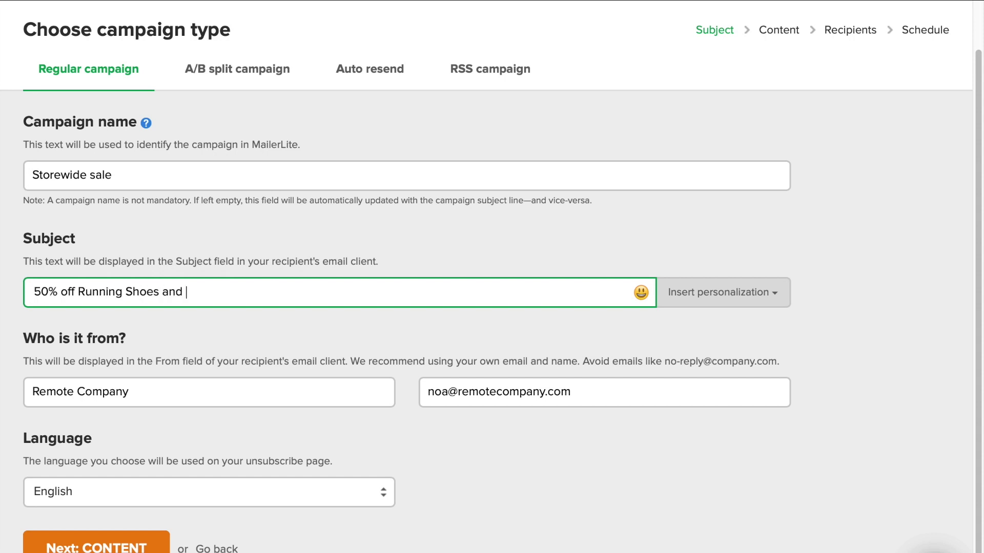
type("Workout Attire")
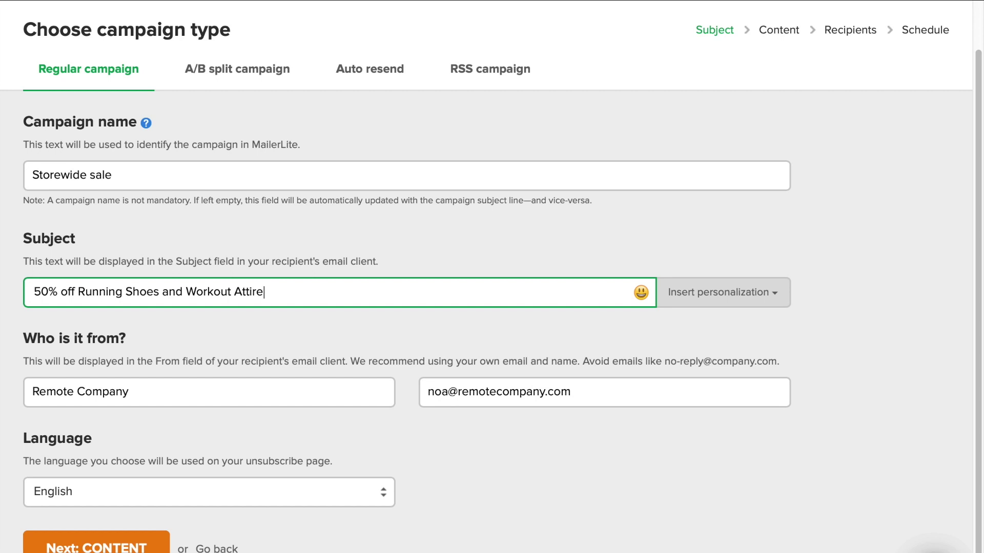
scroll(132, 322, "down", 2)
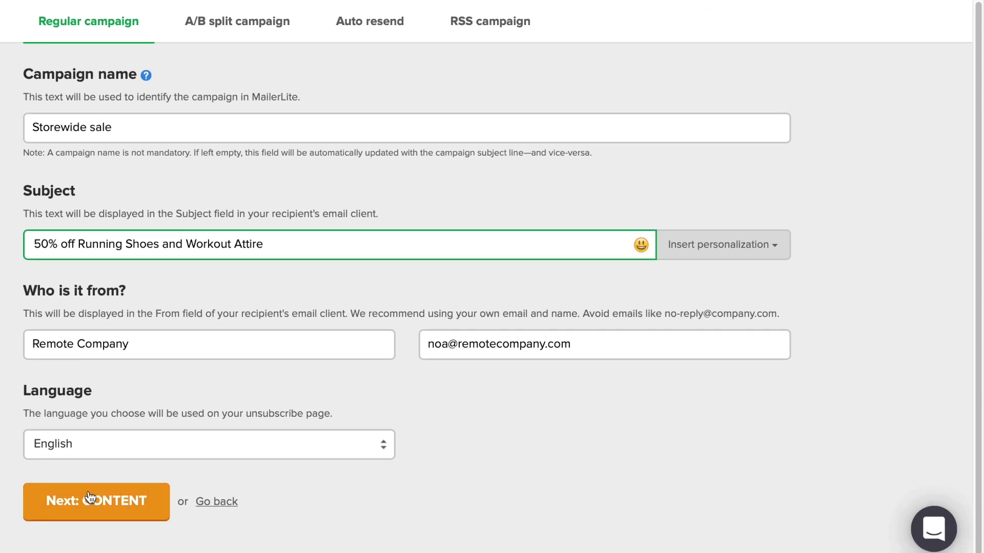
Move on to content and choose the drag & drop editor with the airmail template.
left_click(86, 491)
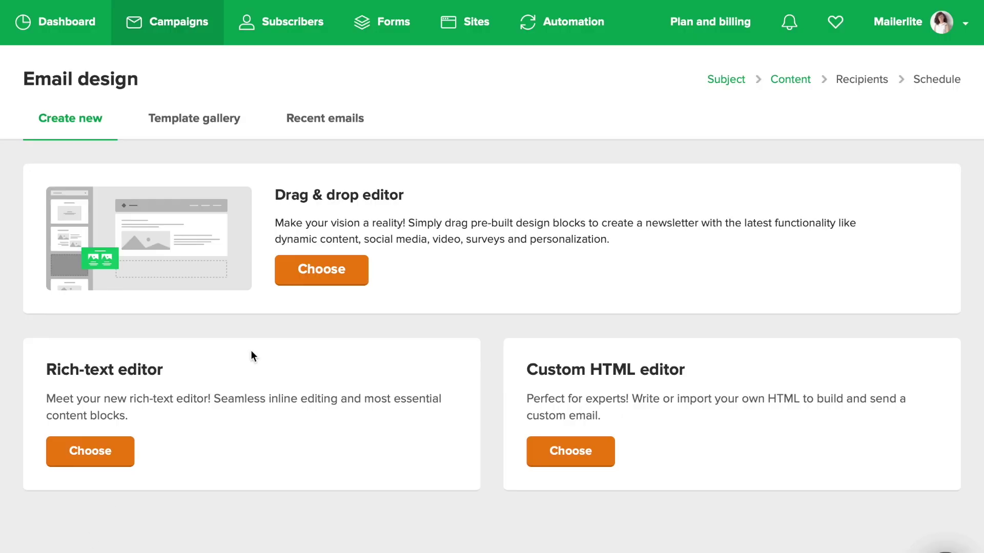
left_click(322, 270)
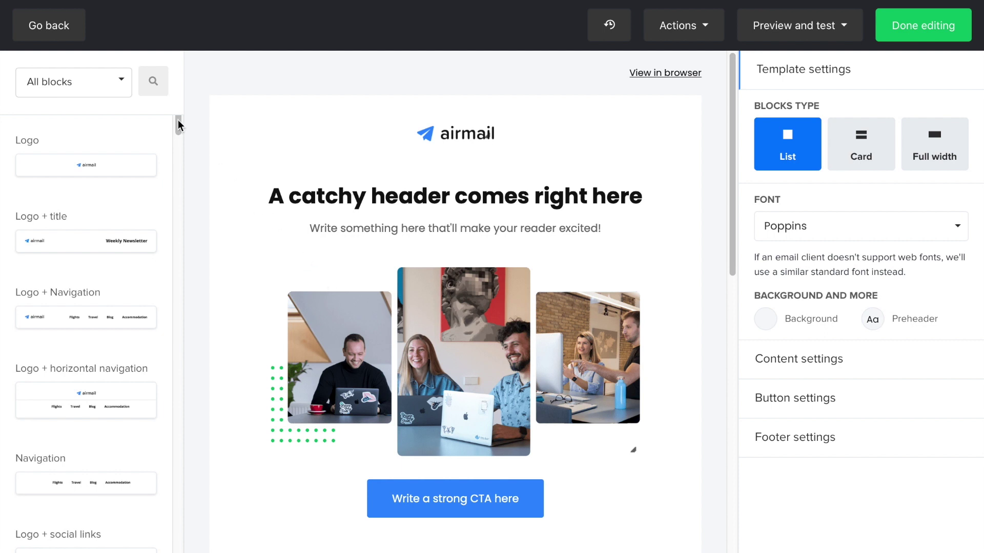
Try the block search and Header blocks, then filter the block library to Content blocks.
left_click(122, 83)
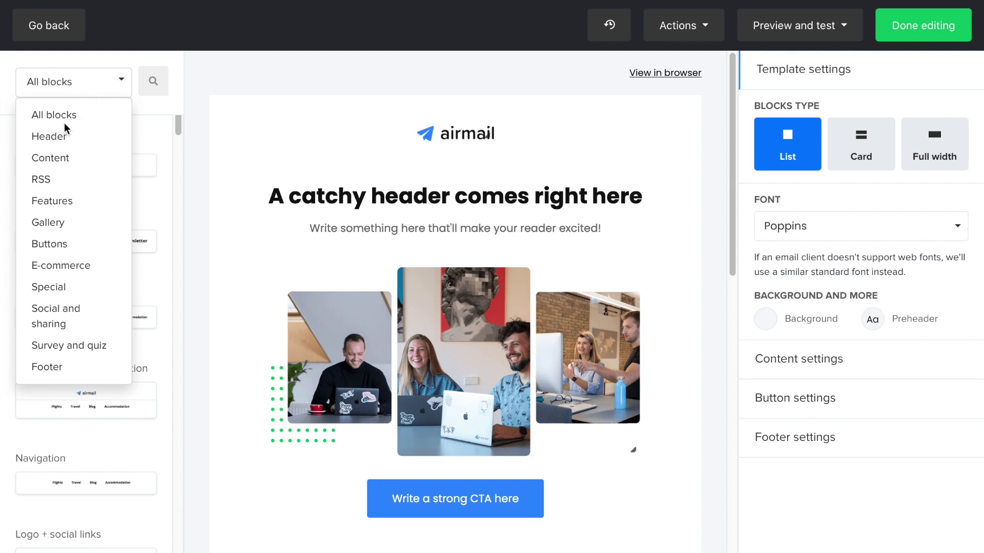
left_click(154, 81)
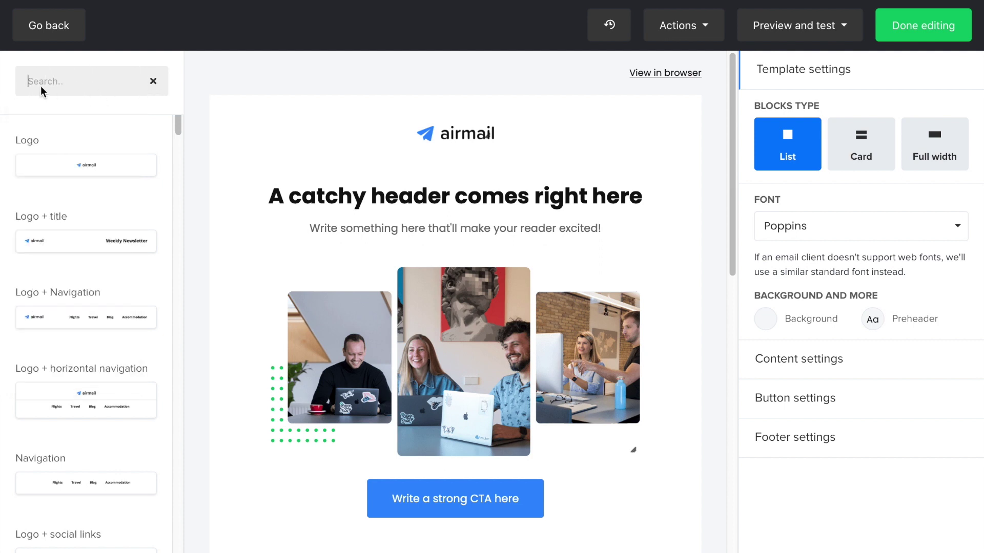
left_click(152, 80)
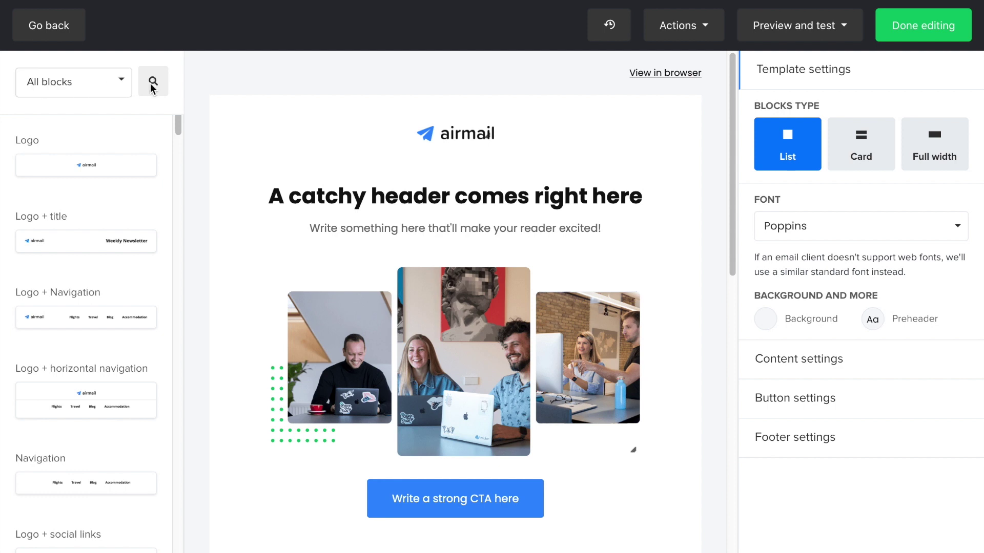
left_click(123, 84)
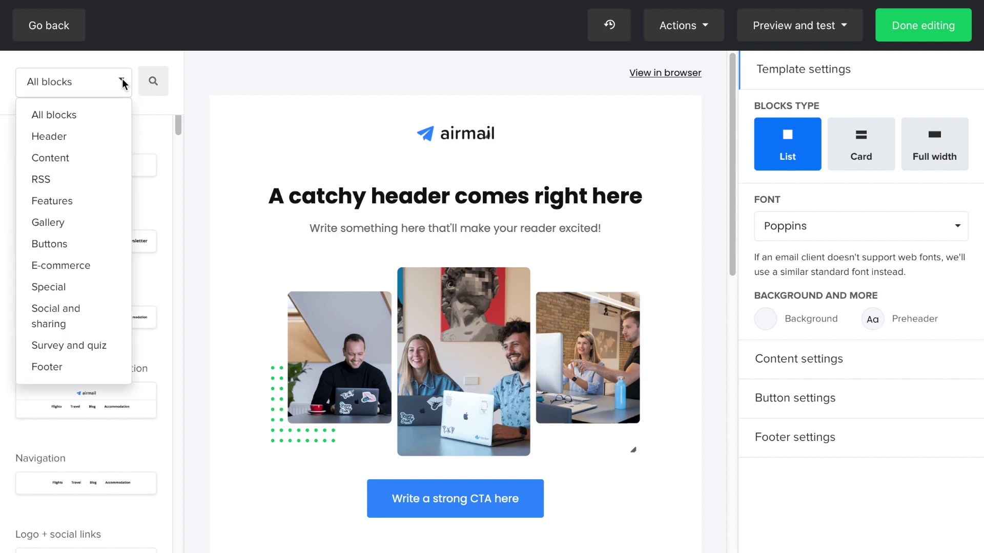
left_click(53, 137)
left_click_drag(180, 125, 180, 148)
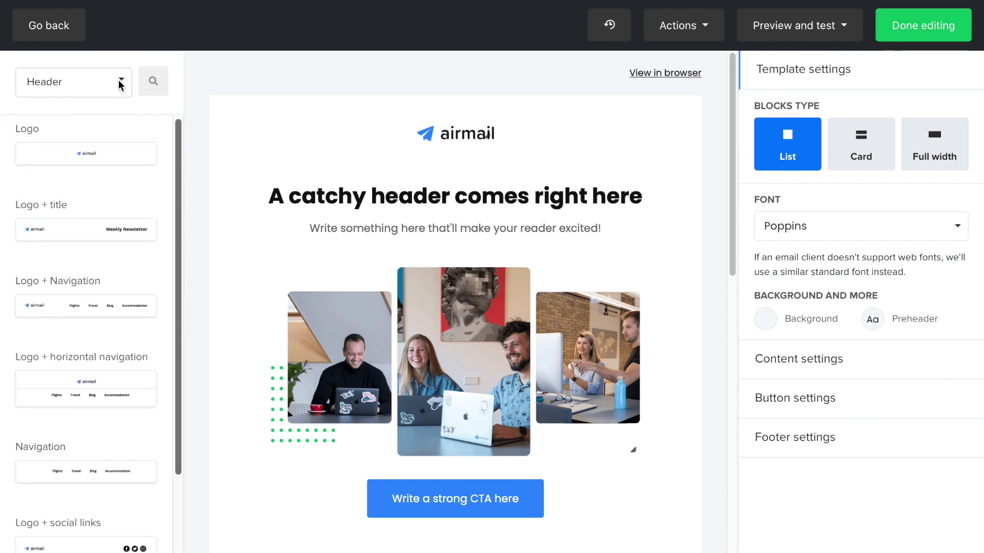
left_click(121, 82)
left_click(62, 153)
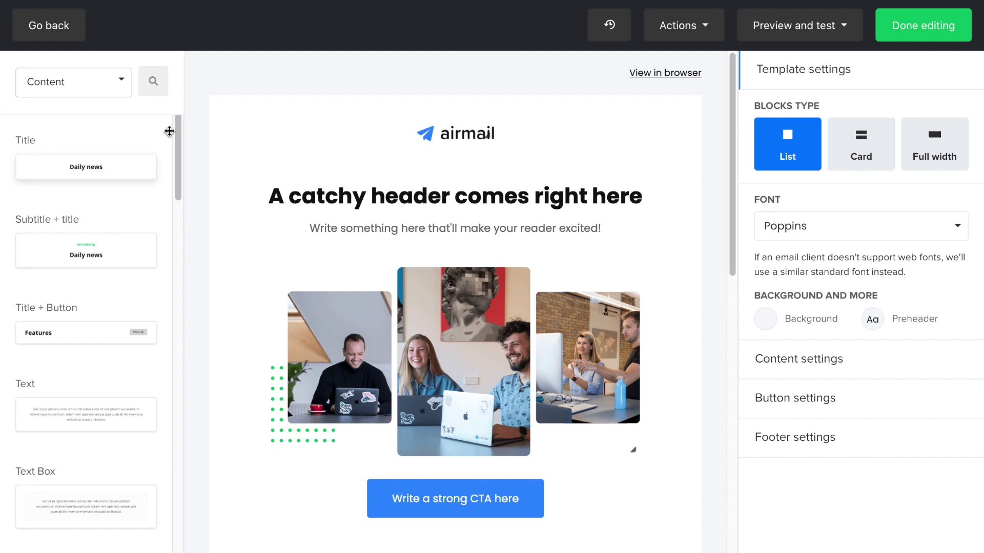
mouse_move(181, 126)
left_mouse_down()
mouse_move(184, 307)
mouse_move(180, 135)
left_mouse_up()
Browse the RSS, Features and Gallery block categories, finishing on Buttons.
left_click(123, 89)
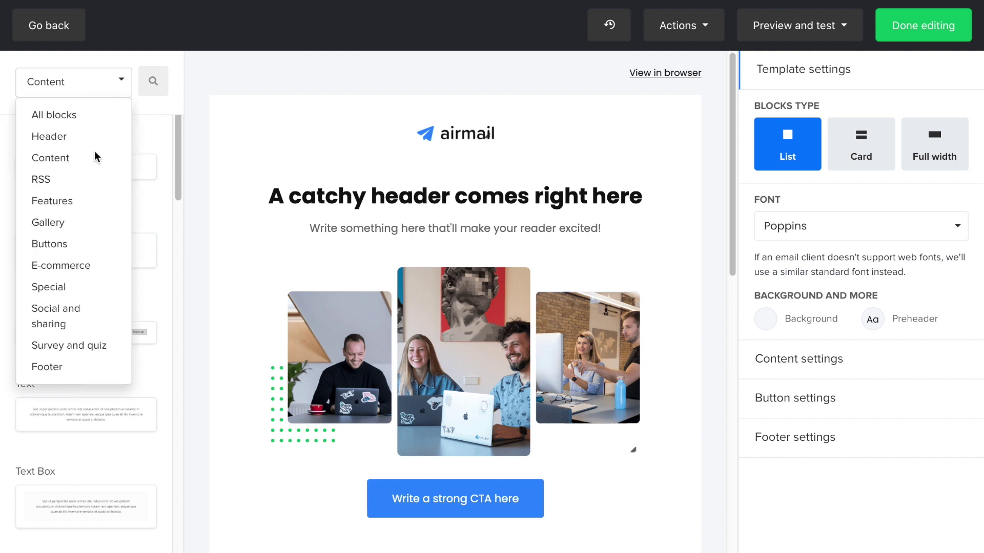
left_click(52, 181)
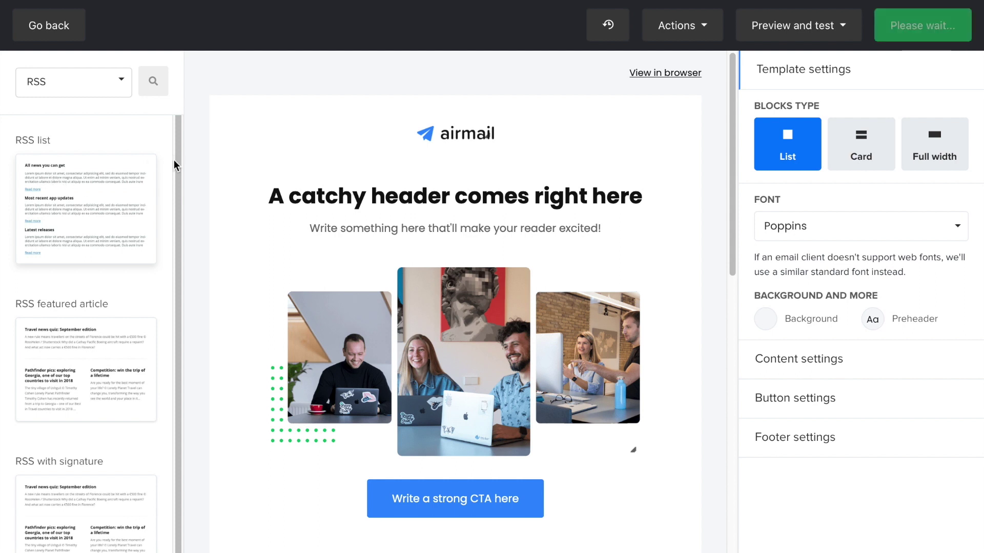
left_click(125, 82)
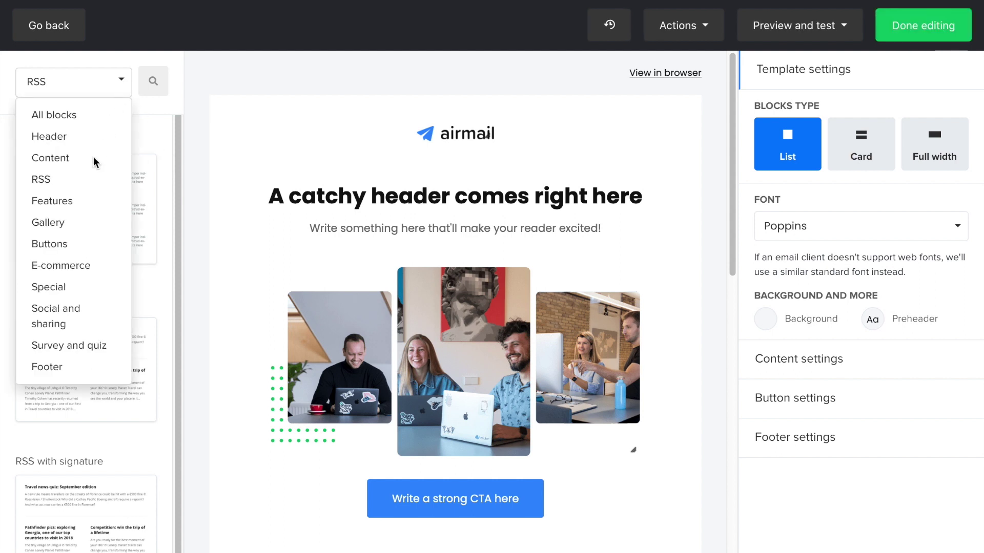
left_click(79, 202)
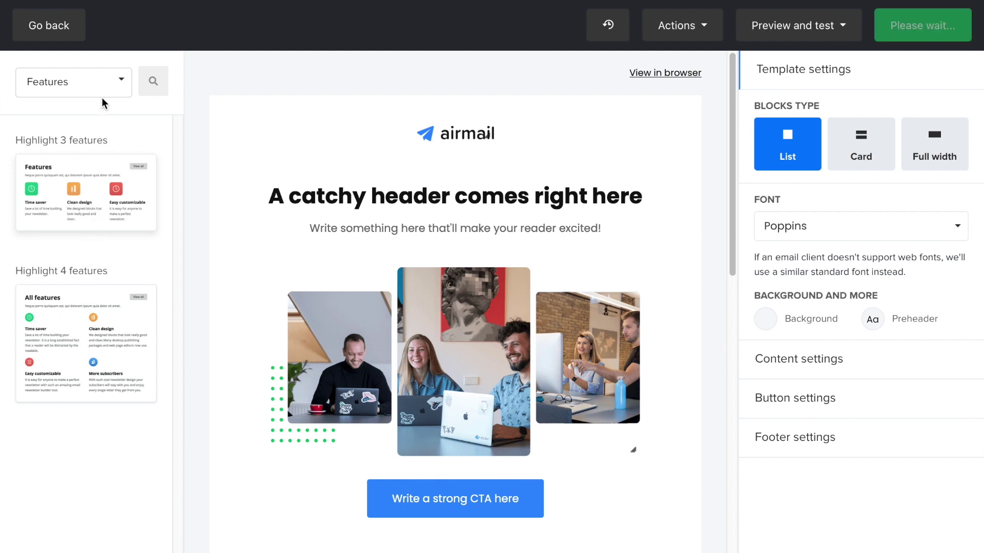
left_click(119, 82)
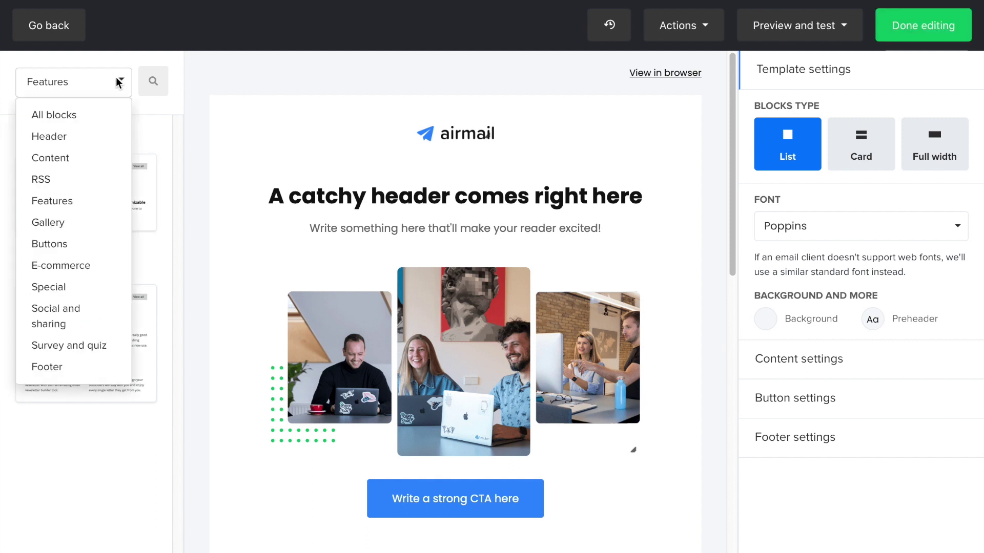
left_click(48, 223)
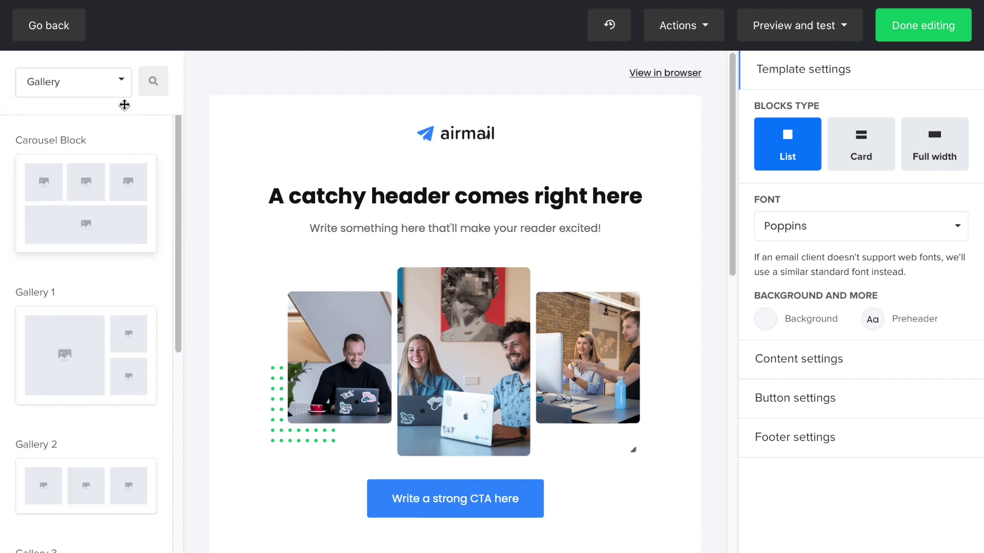
left_click(122, 87)
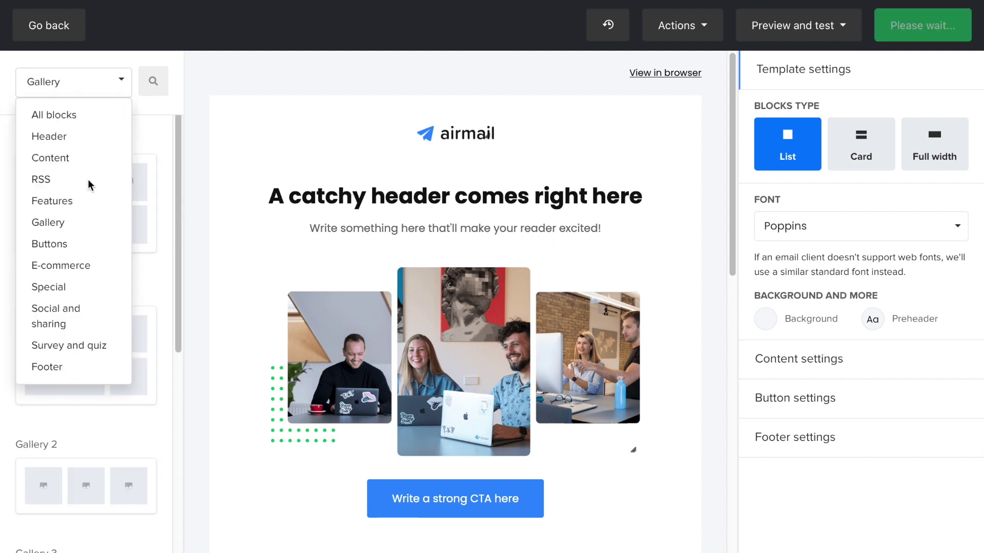
left_click(66, 244)
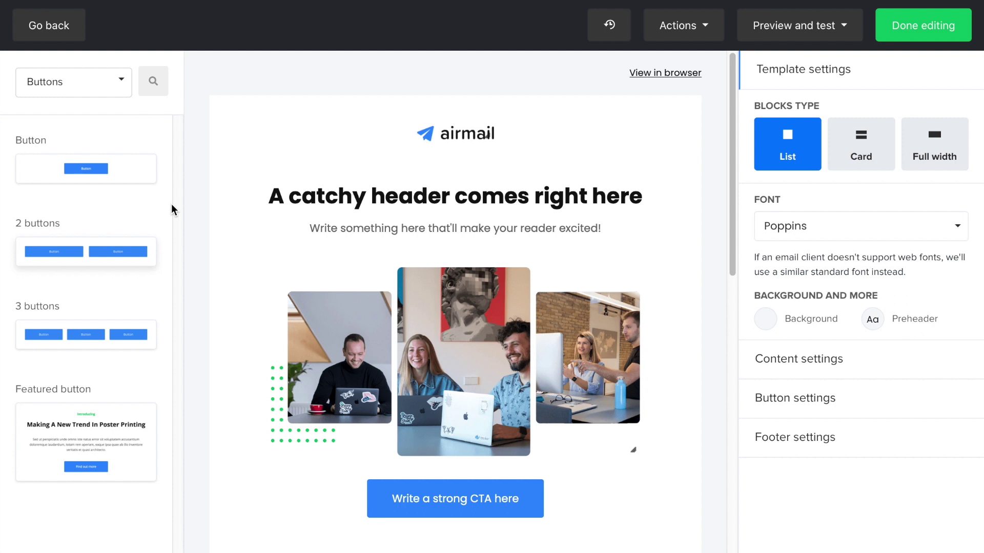
Glance at E-commerce blocks, then show Special blocks and scroll down to Signature and Code.
left_click(121, 82)
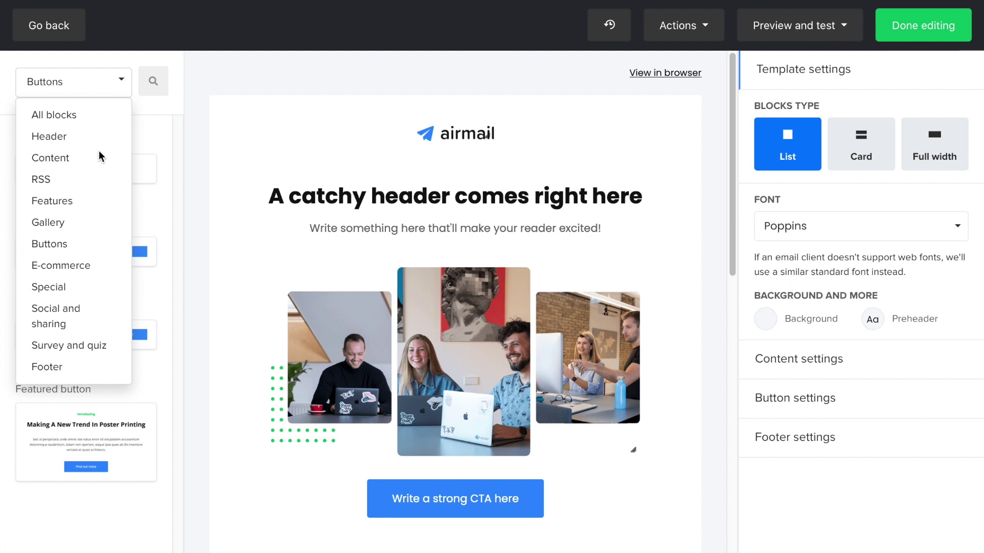
left_click(70, 265)
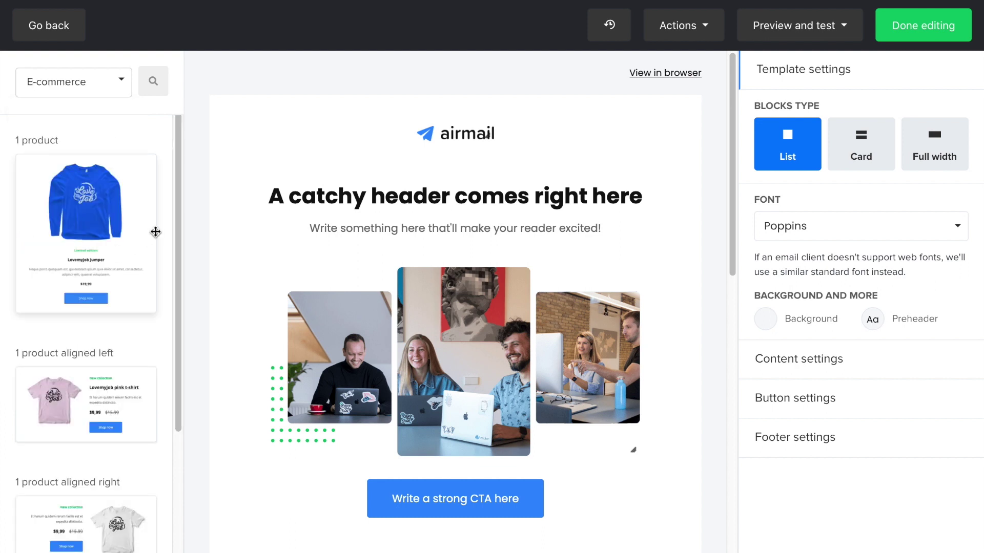
left_click_drag(177, 222, 159, 208)
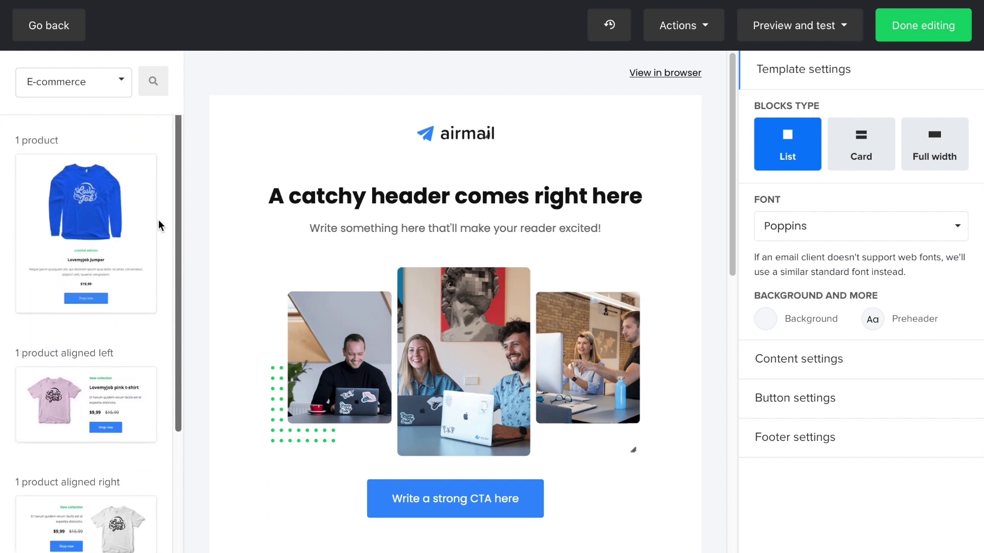
left_click(123, 87)
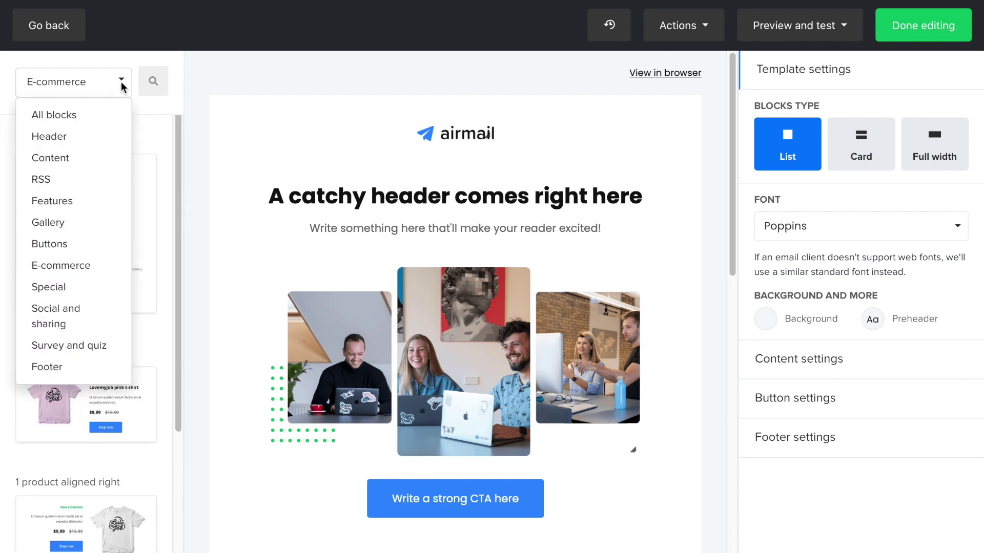
left_click(47, 287)
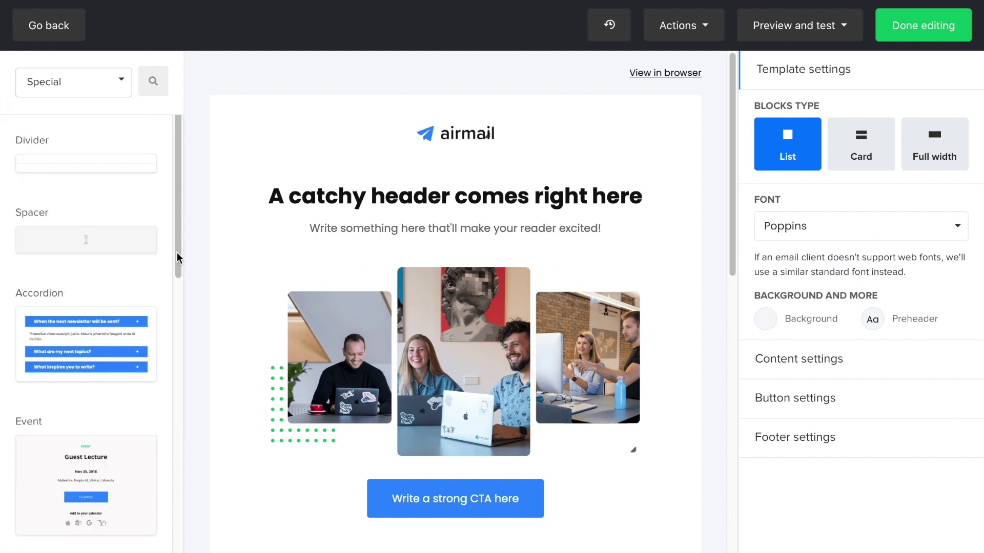
left_click_drag(179, 258, 176, 294)
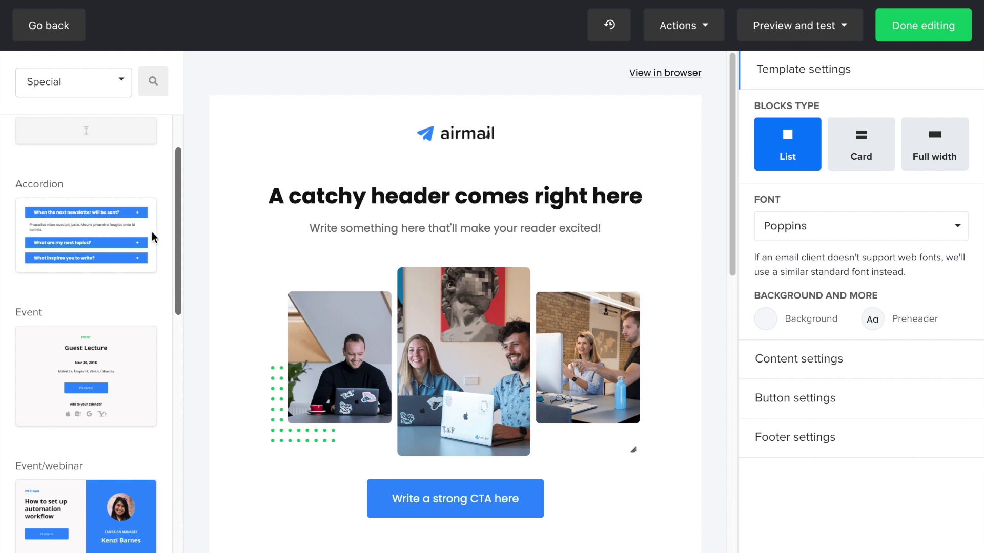
mouse_move(175, 240)
left_mouse_down()
mouse_move(176, 211)
mouse_move(218, 542)
left_mouse_up()
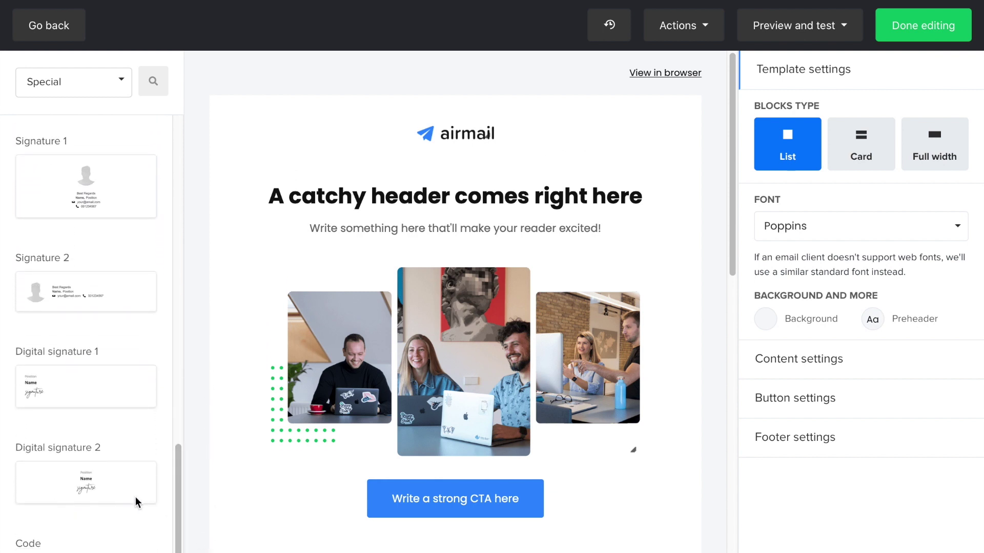
View the Social and sharing and Survey and quiz blocks, then list Footer 1–4.
left_click(125, 80)
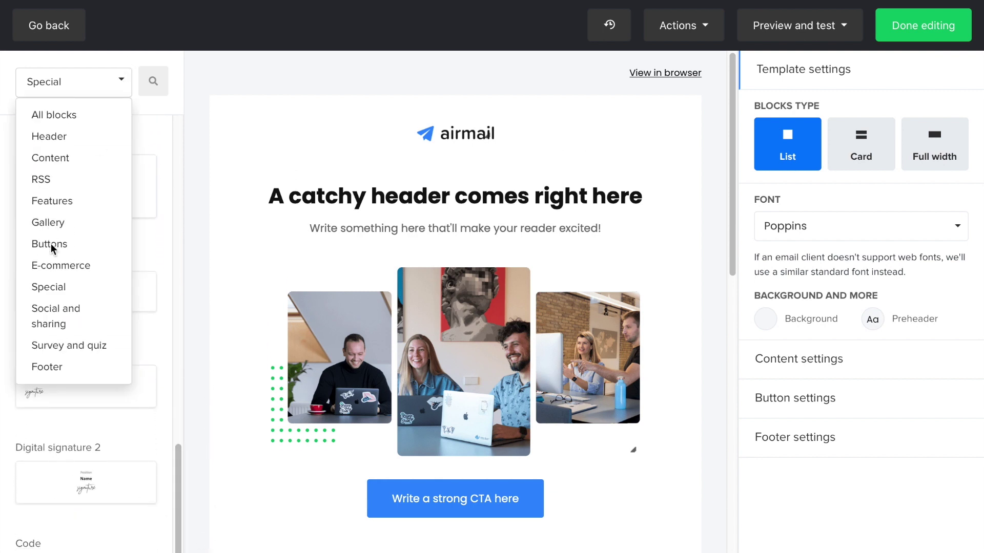
left_click(51, 310)
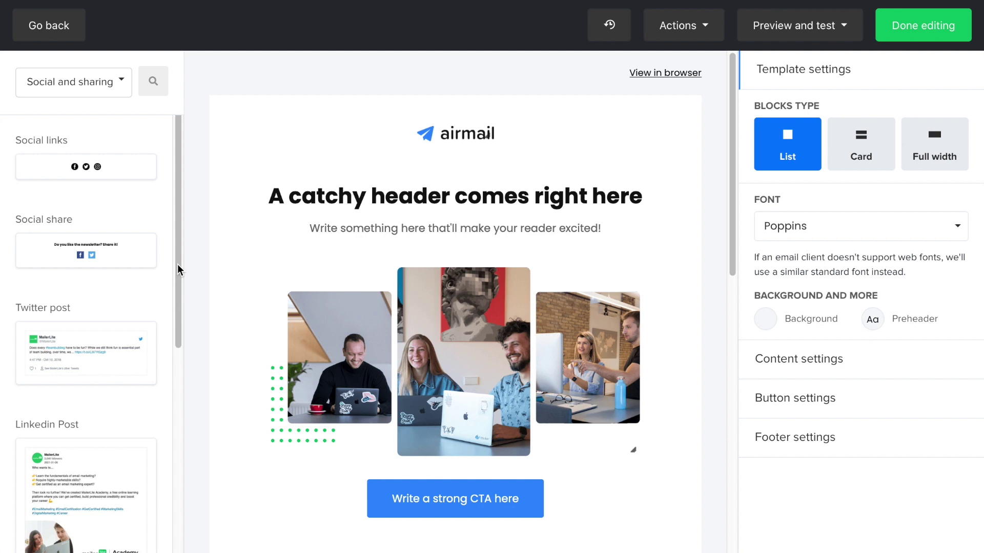
left_click(122, 86)
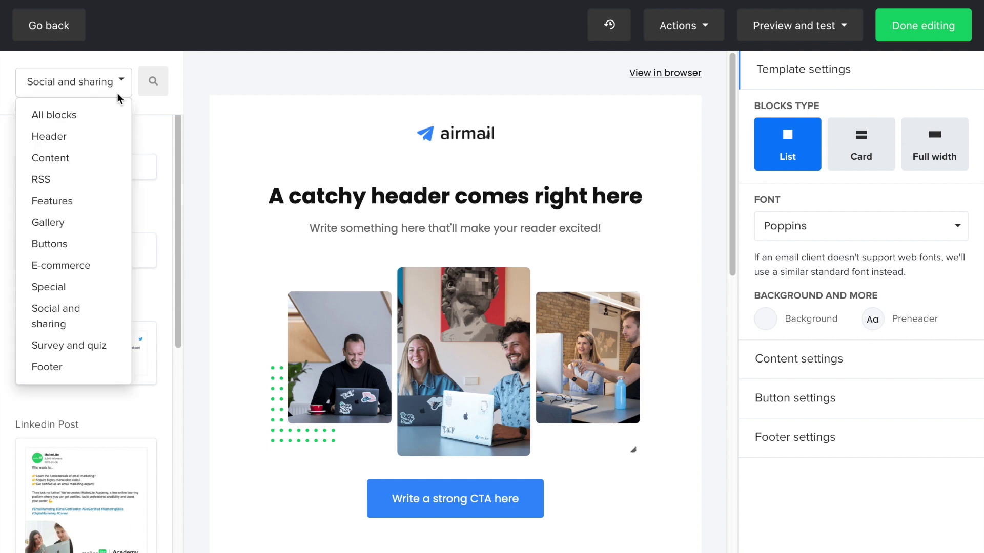
left_click(77, 345)
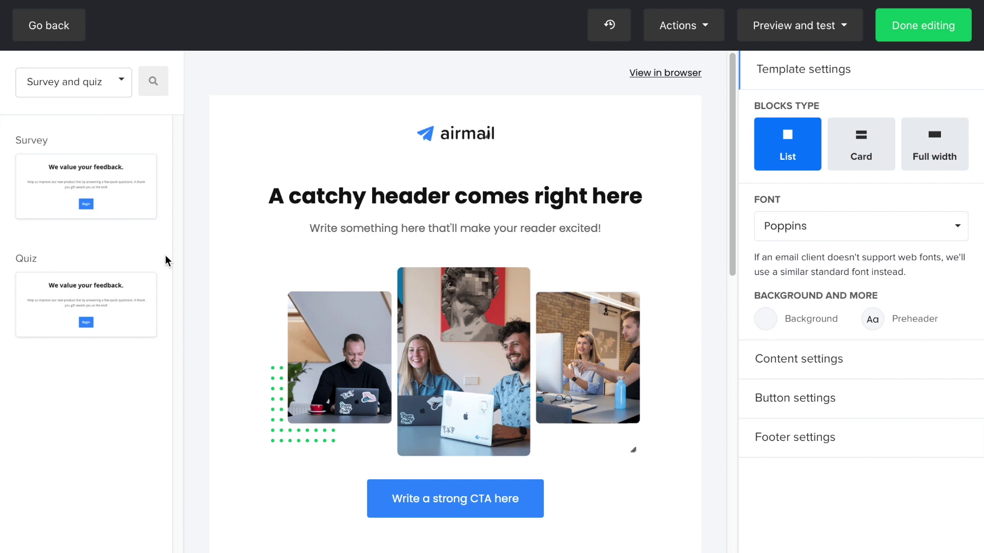
left_click(122, 95)
left_click(52, 369)
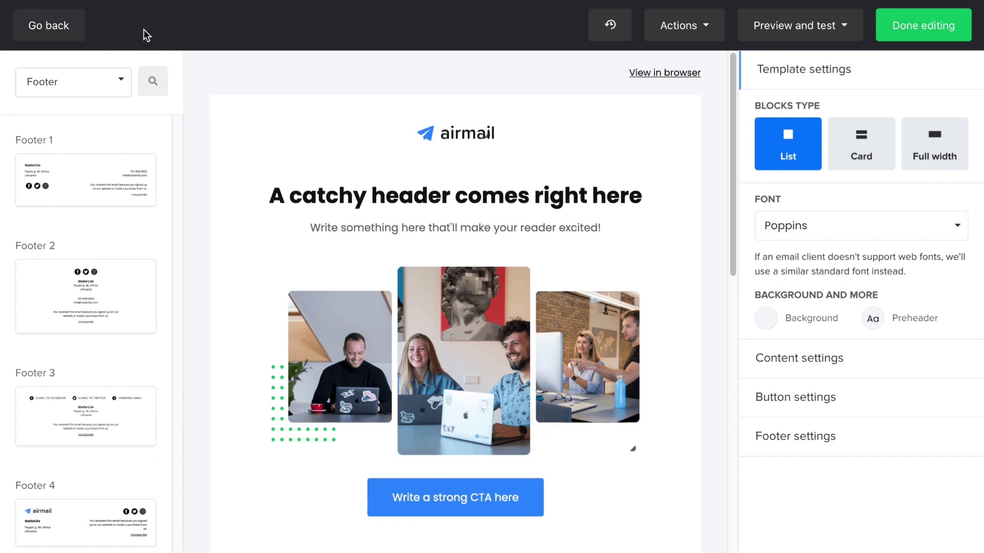
left_click(600, 33)
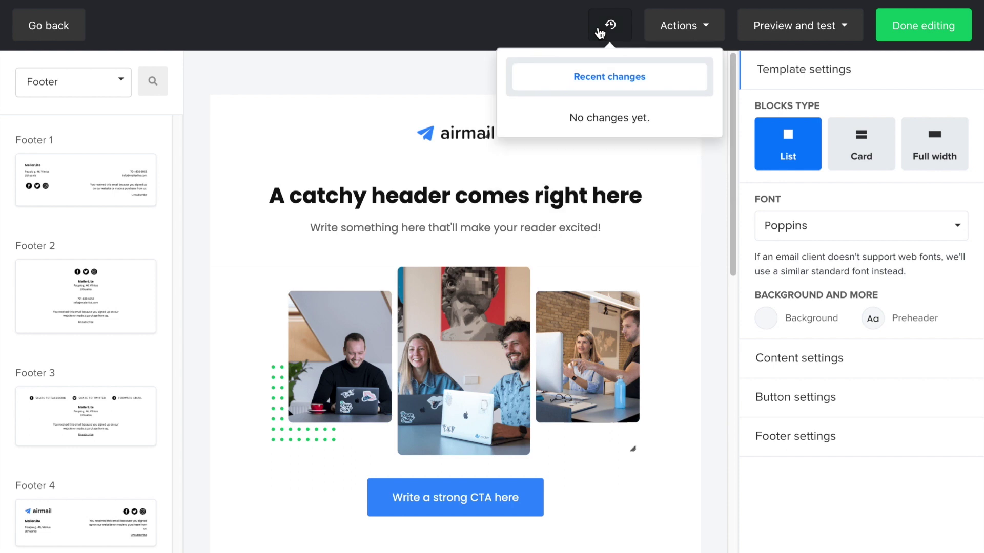
left_click(600, 33)
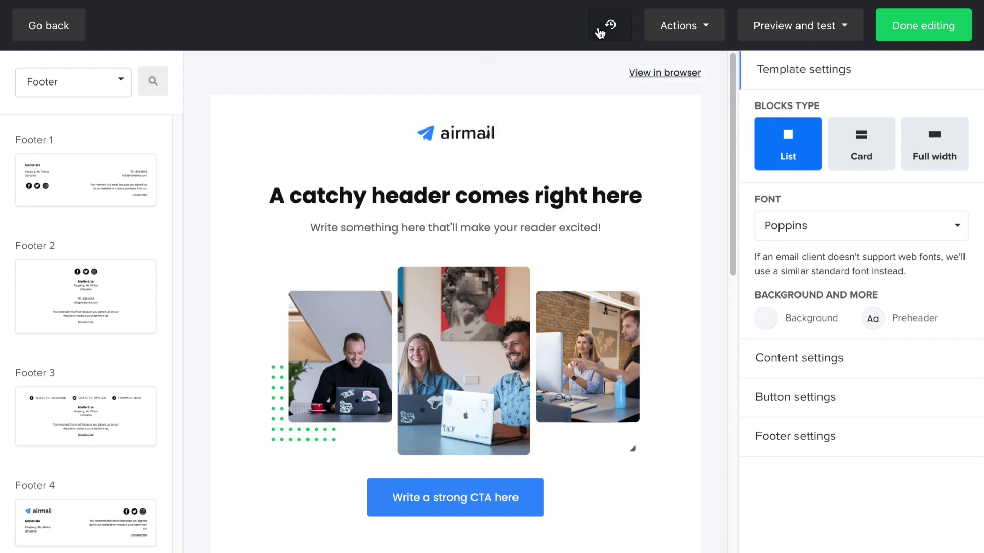
left_click(712, 30)
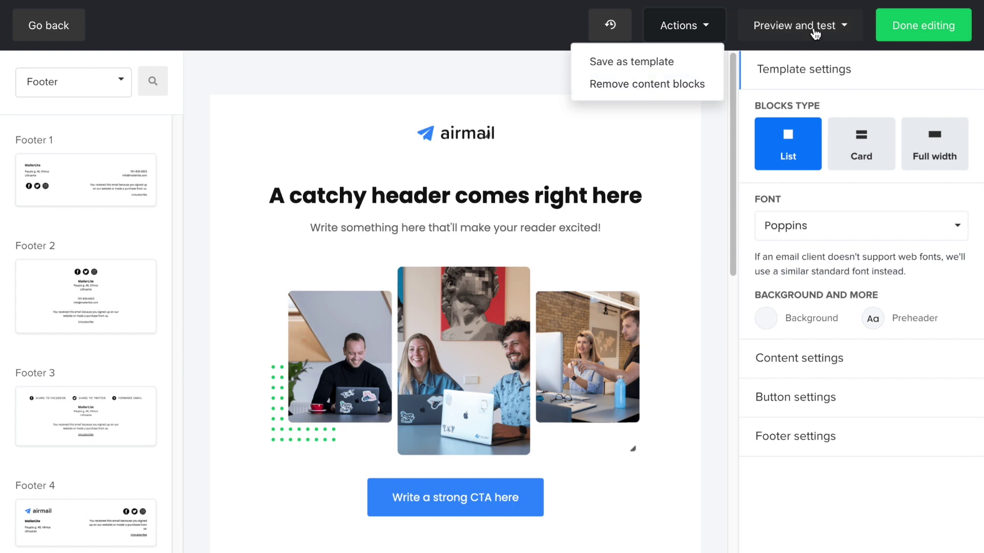
left_click(835, 32)
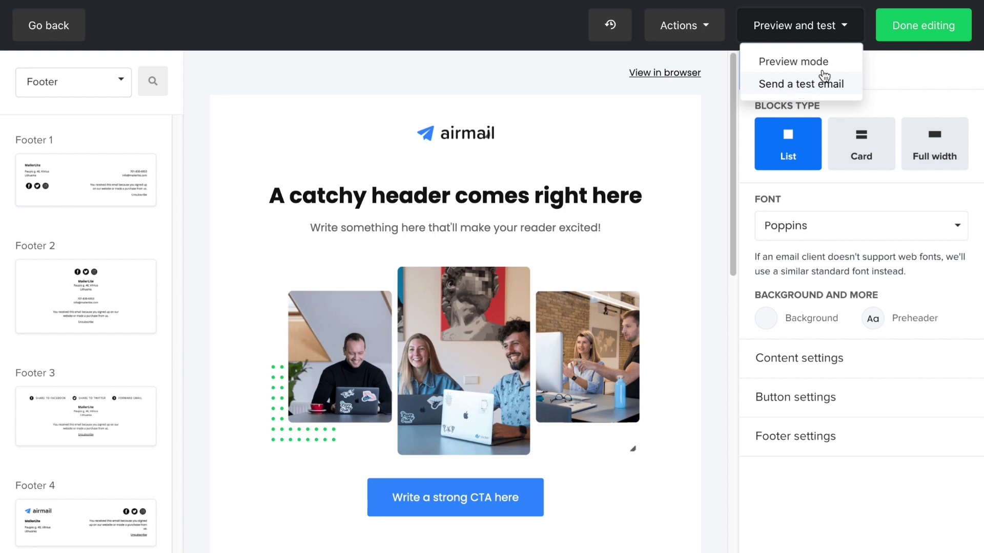
left_click(901, 48)
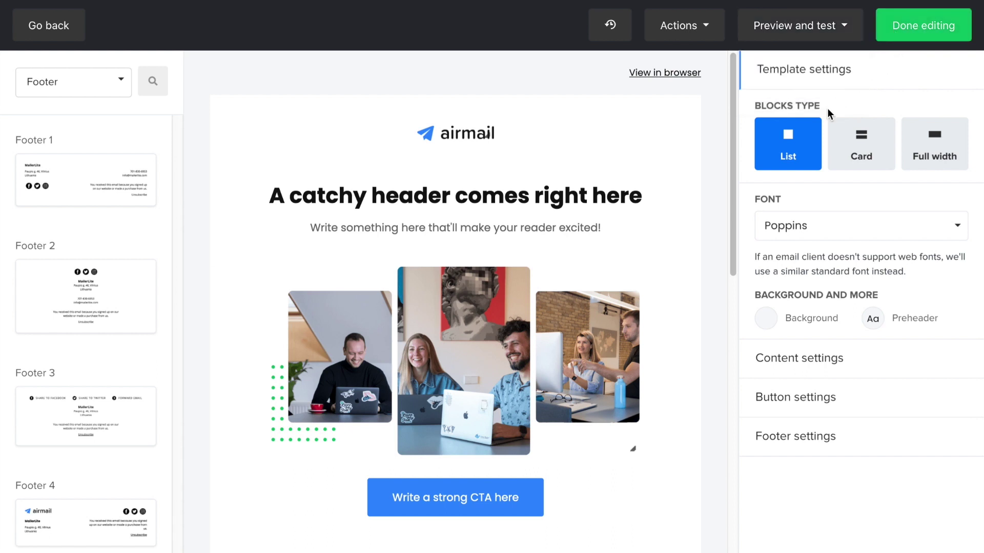
Delete the Features, Ready to start?, paragraph, Create an account button and Helpful links blocks.
scroll(740, 284, "down", 5)
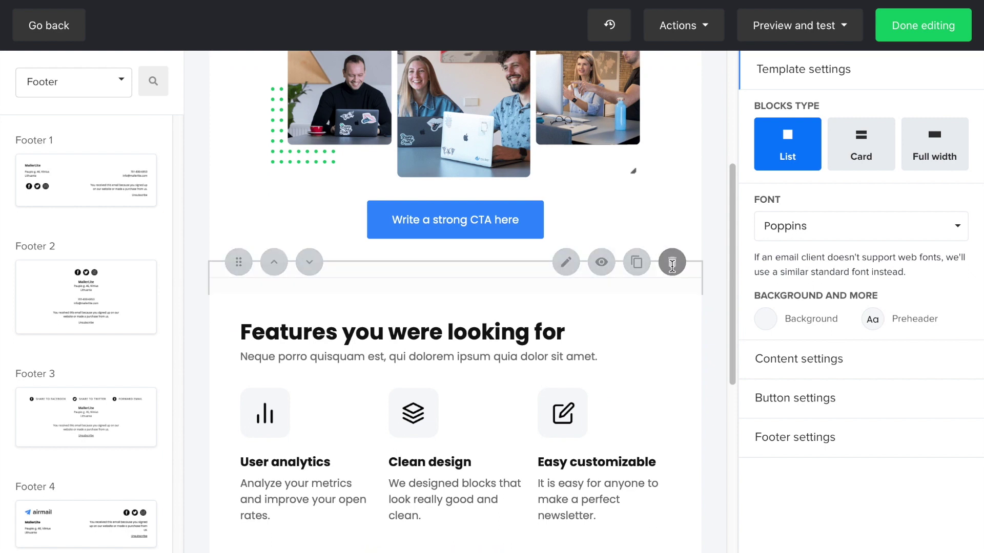
scroll(672, 267, "down", 1)
left_click(672, 264)
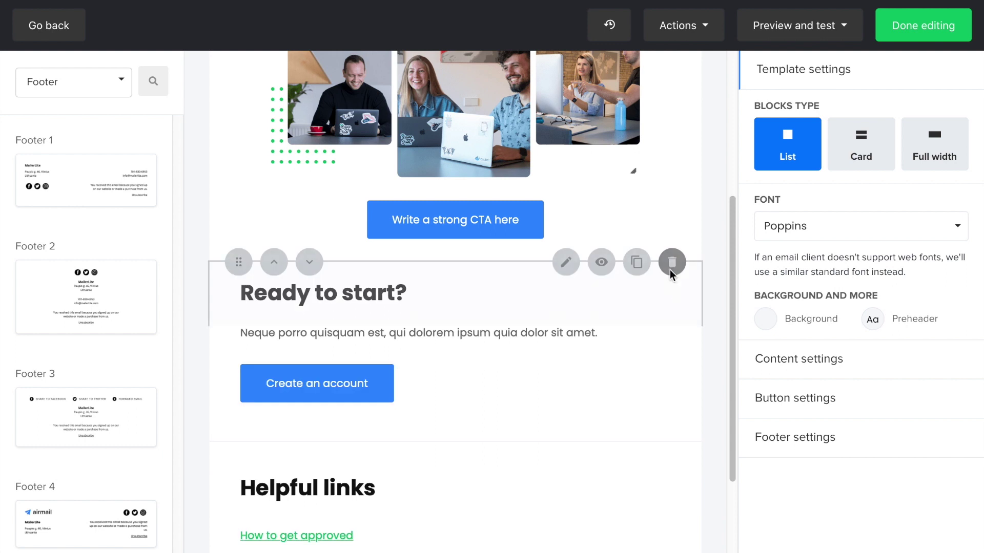
left_click(671, 263)
left_click(672, 264)
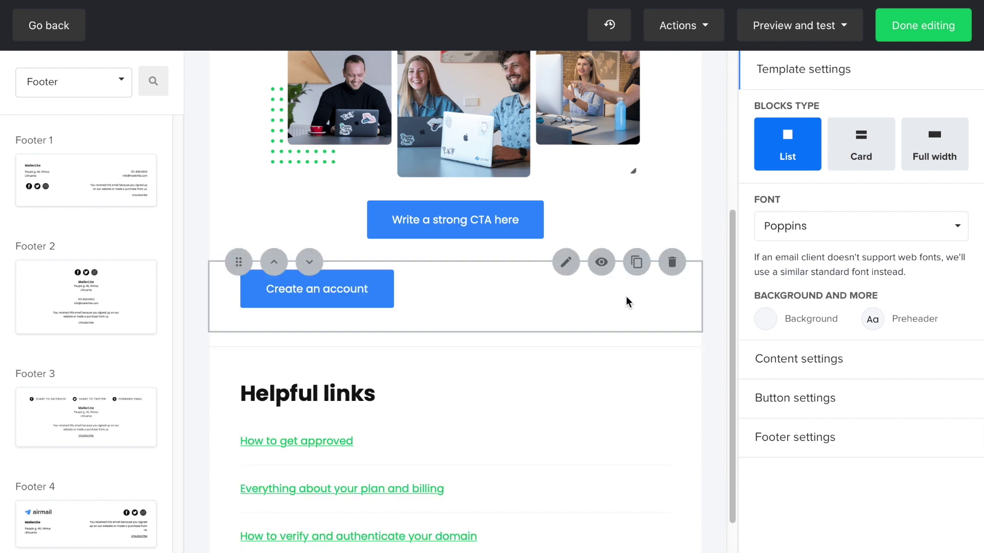
left_click(671, 264)
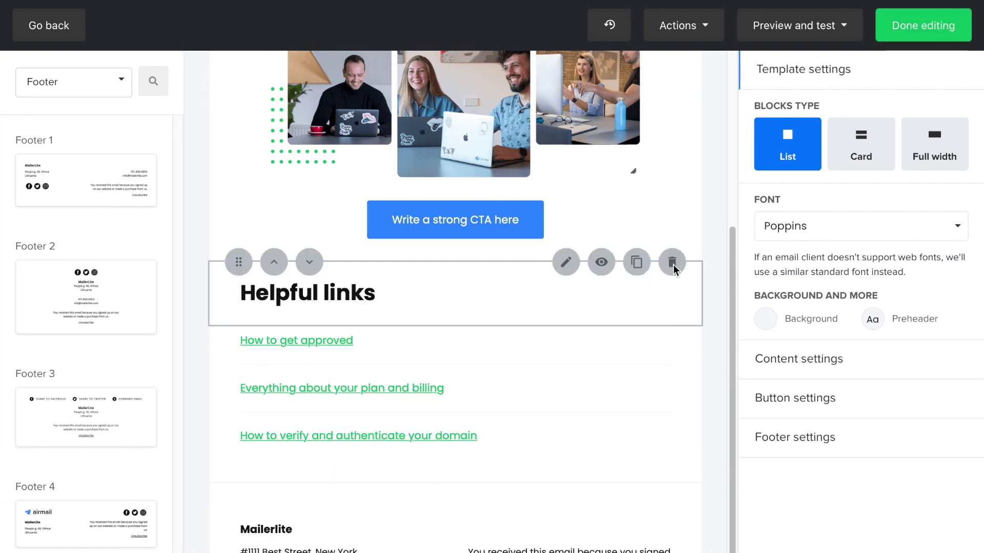
left_click(672, 263)
left_click(662, 272)
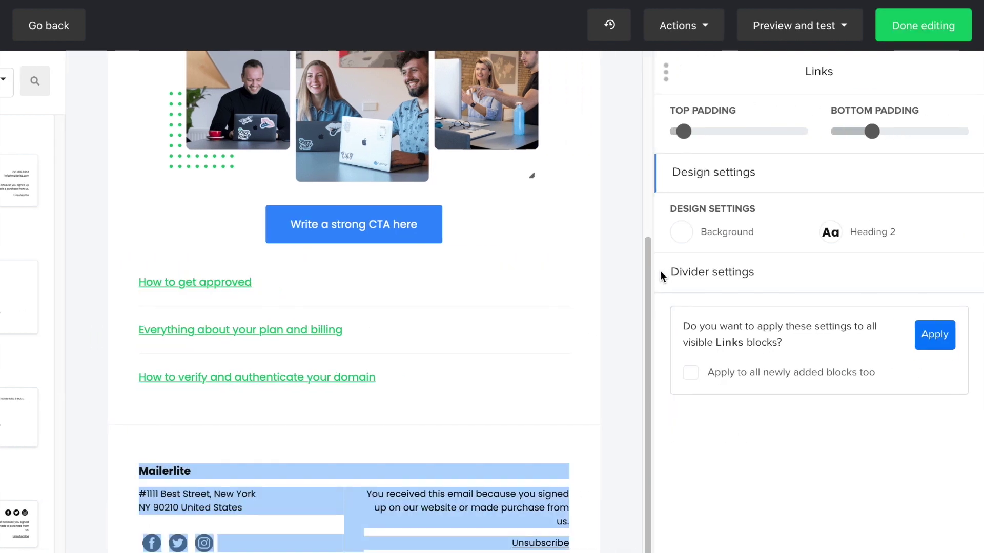
left_click(514, 267)
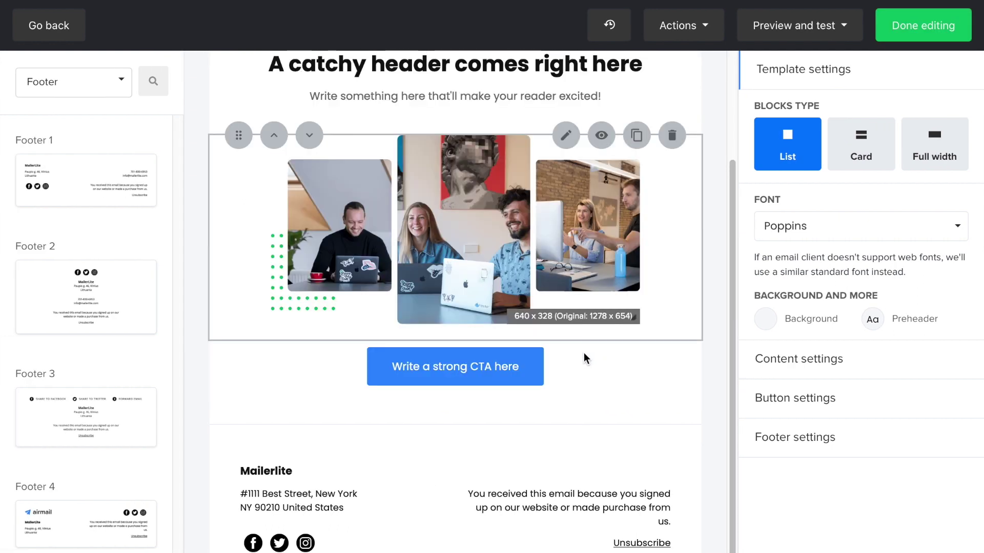
scroll(721, 449, "up", 3)
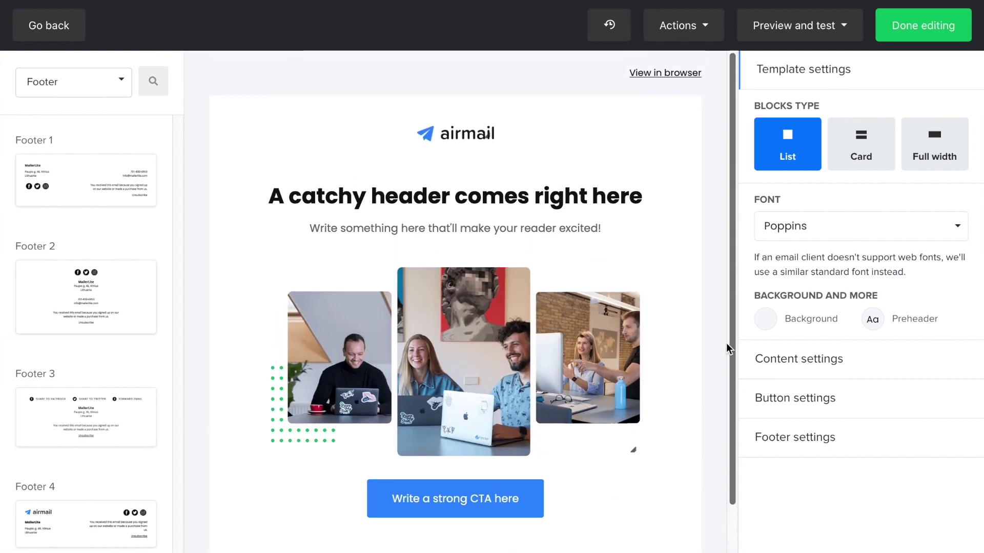
Set the preheader to '2021 Annual running Shoes and Workout Attire Sale', hidden from the body.
left_click(583, 66)
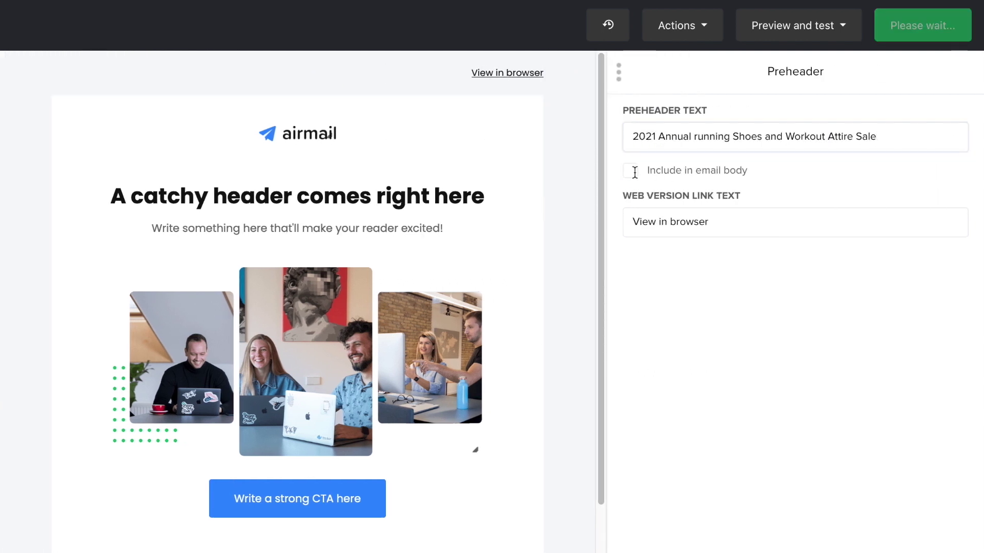
left_click(632, 171)
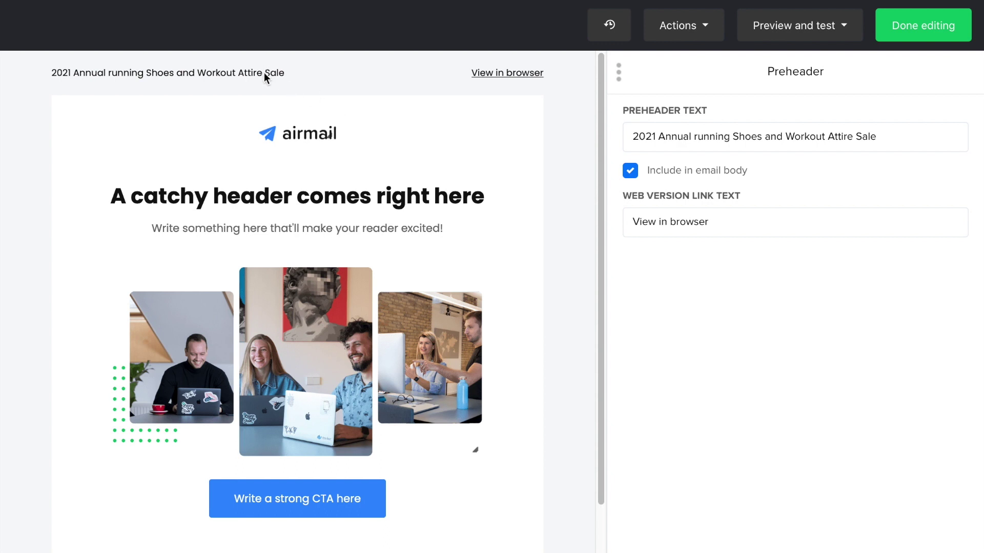
left_click(632, 172)
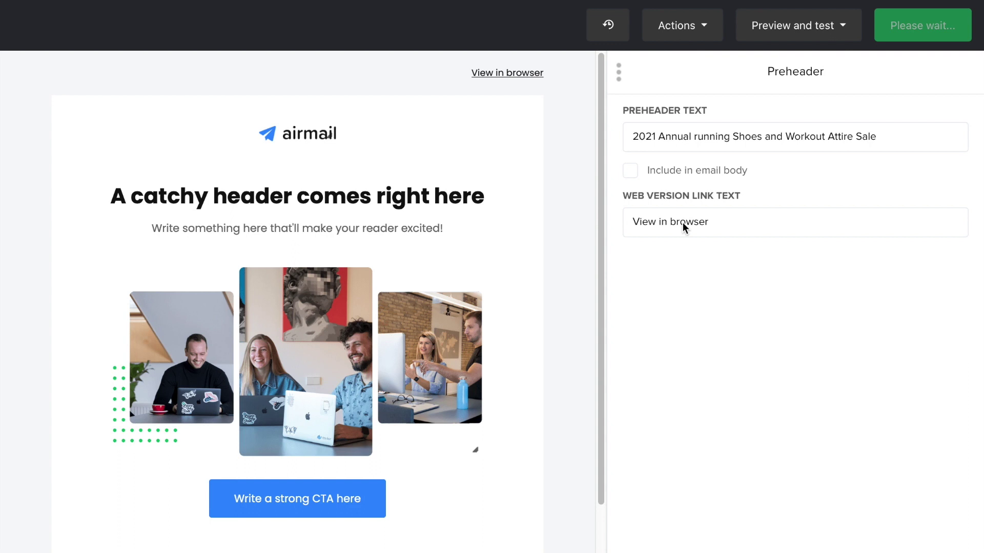
left_click(662, 522)
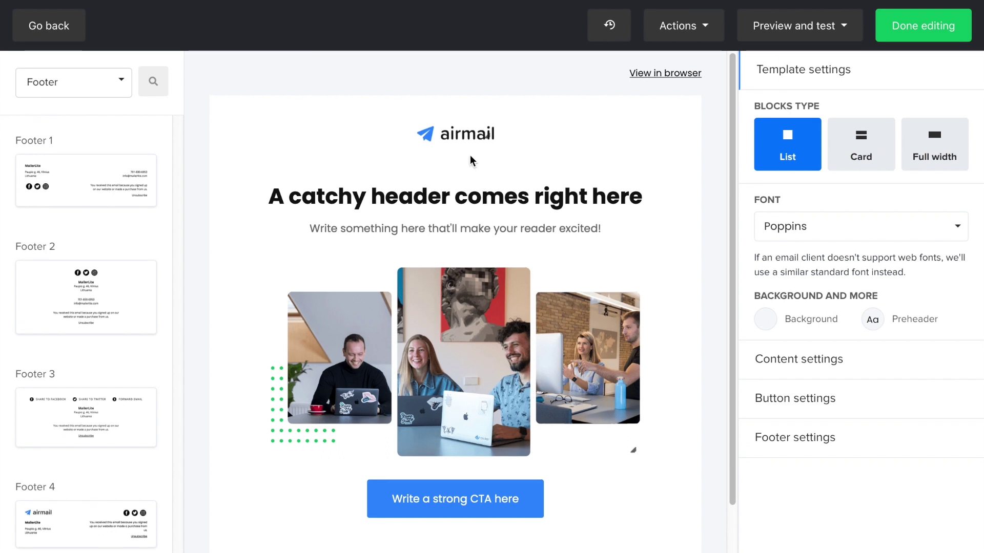
Upload Sport Logo.png as the email logo and drag it larger.
mouse_move(465, 136)
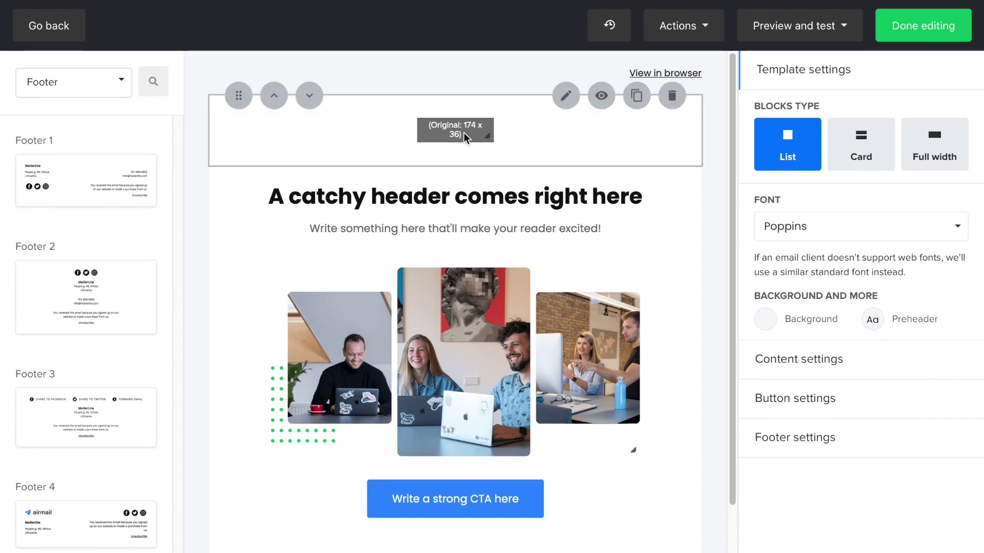
left_click(464, 133)
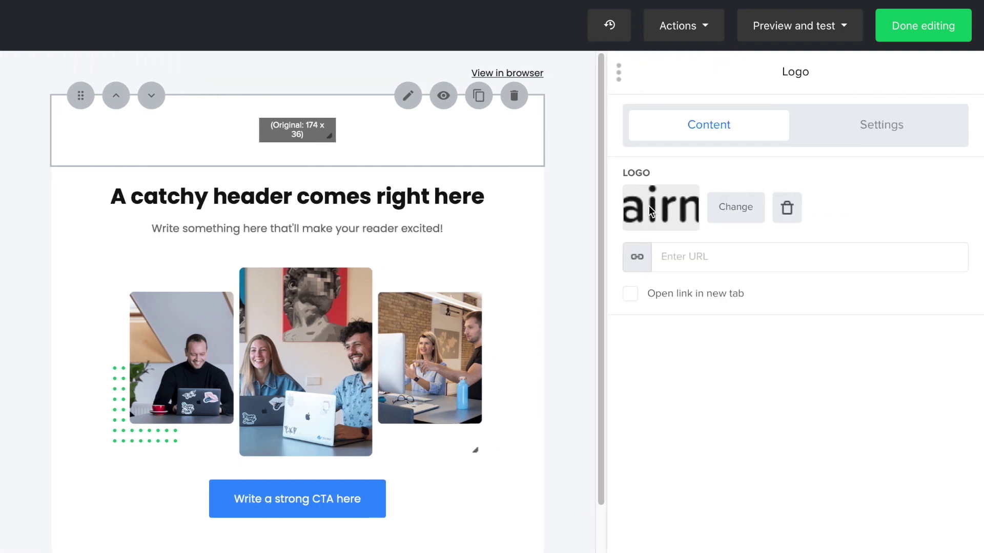
left_click(650, 207)
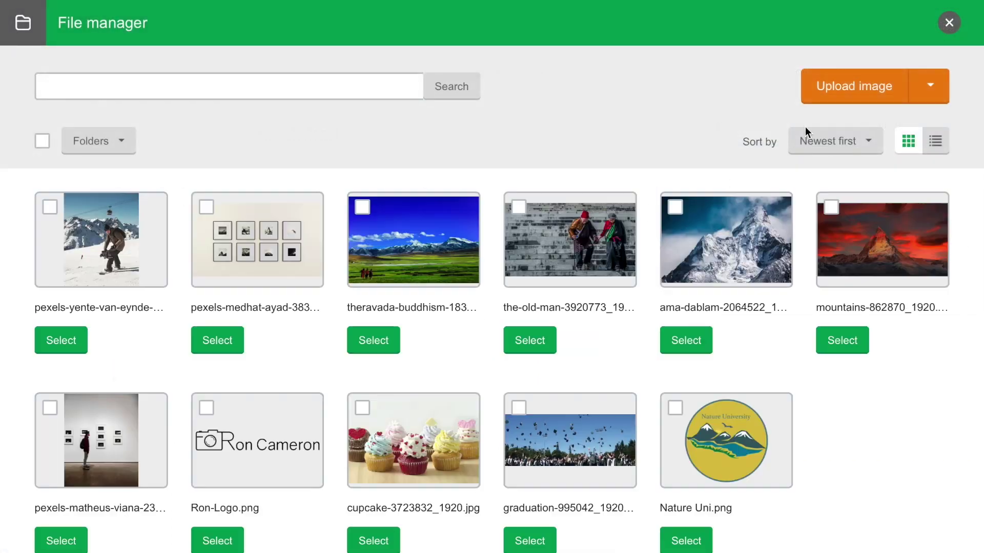
left_click(850, 92)
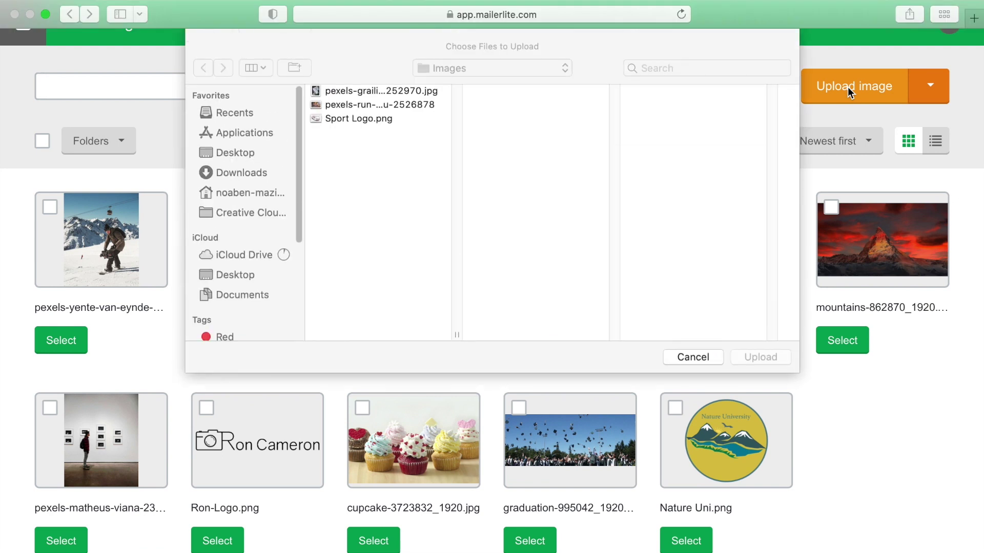
left_click(362, 121)
left_click(763, 356)
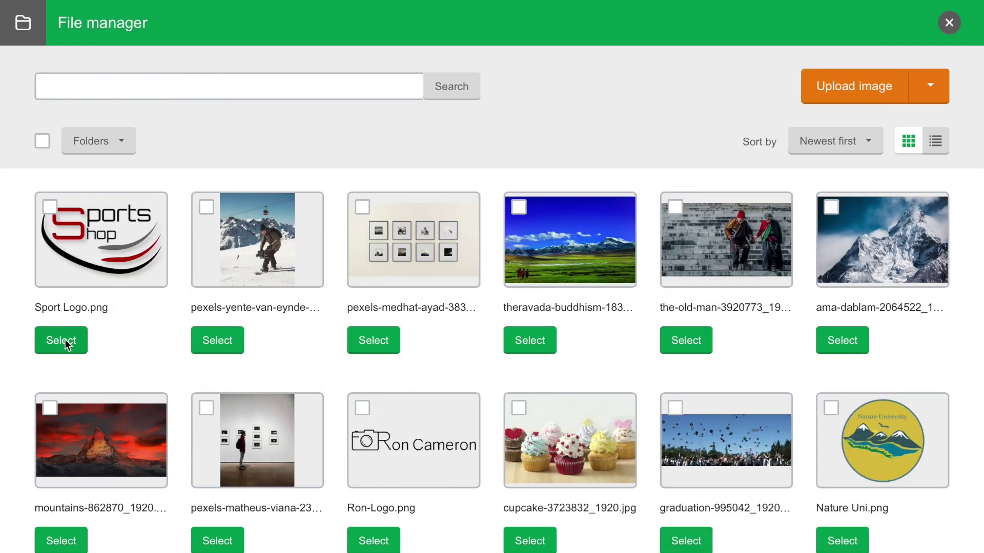
left_click(66, 342)
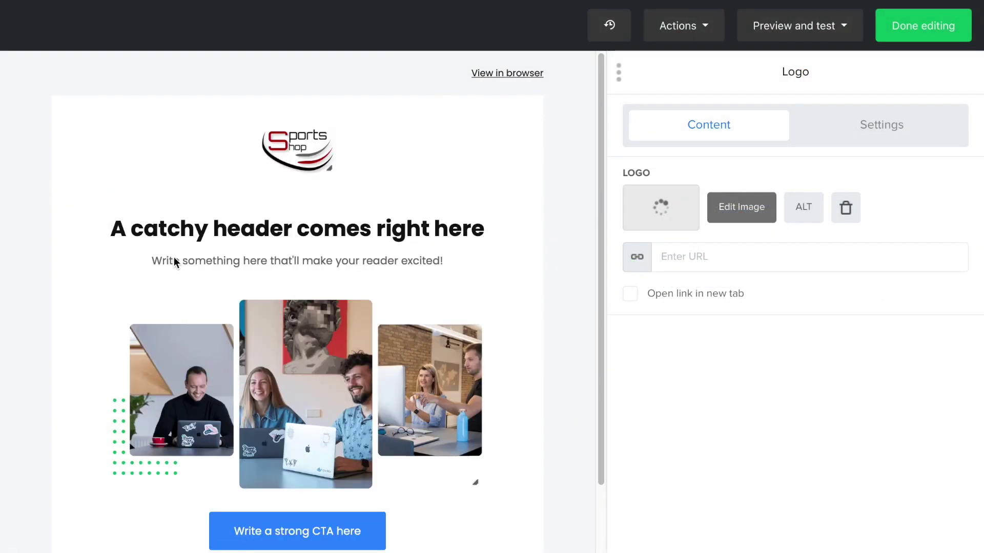
left_click_drag(329, 168, 366, 213)
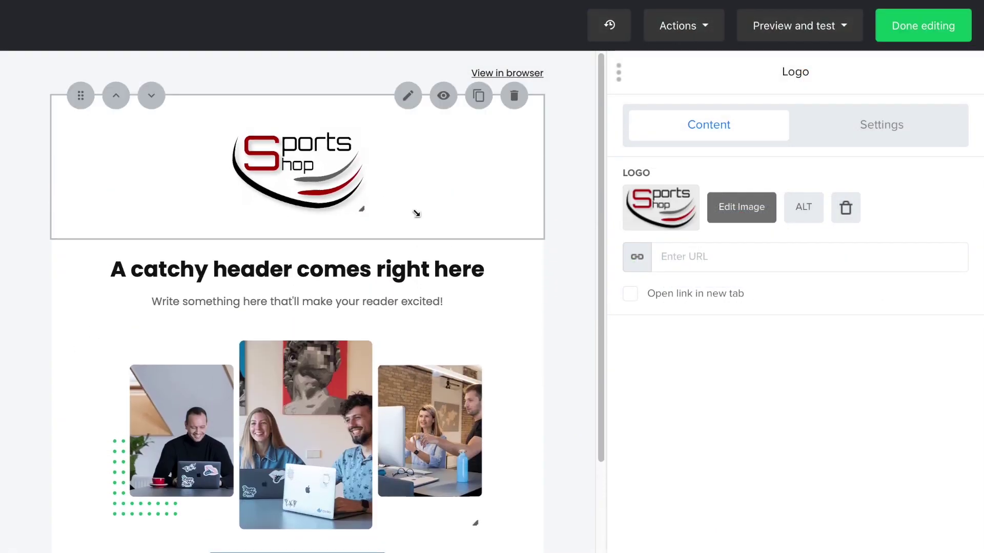
left_click(922, 25)
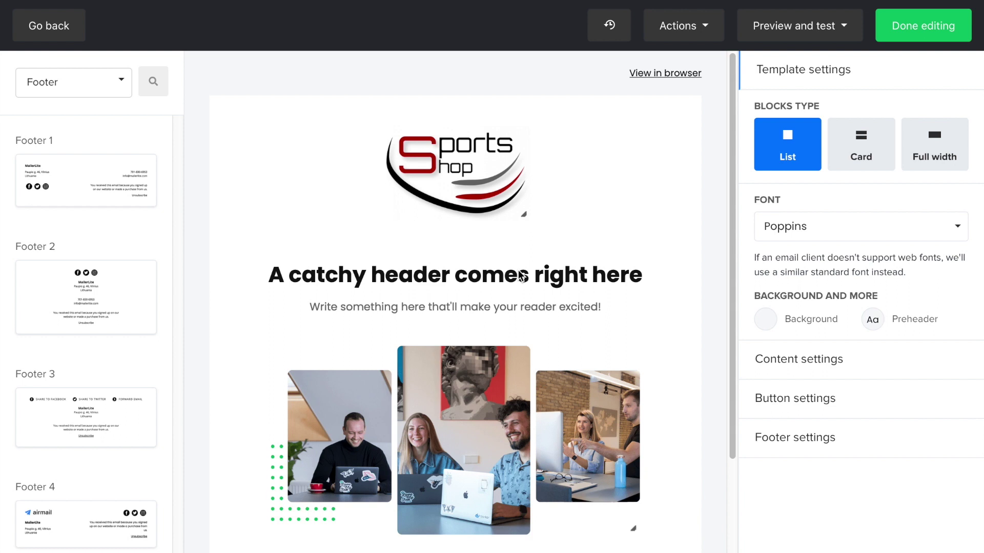
Change the headline to 'Our Biggest Sale in 2021!!!'.
left_click(522, 276)
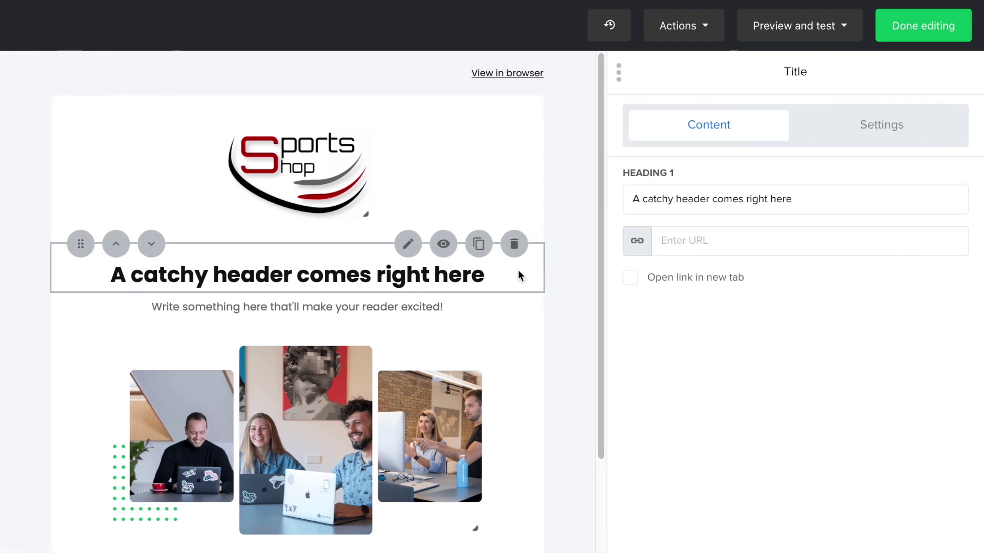
left_click(691, 207)
type("Our Biggest Sale in 2021!!!")
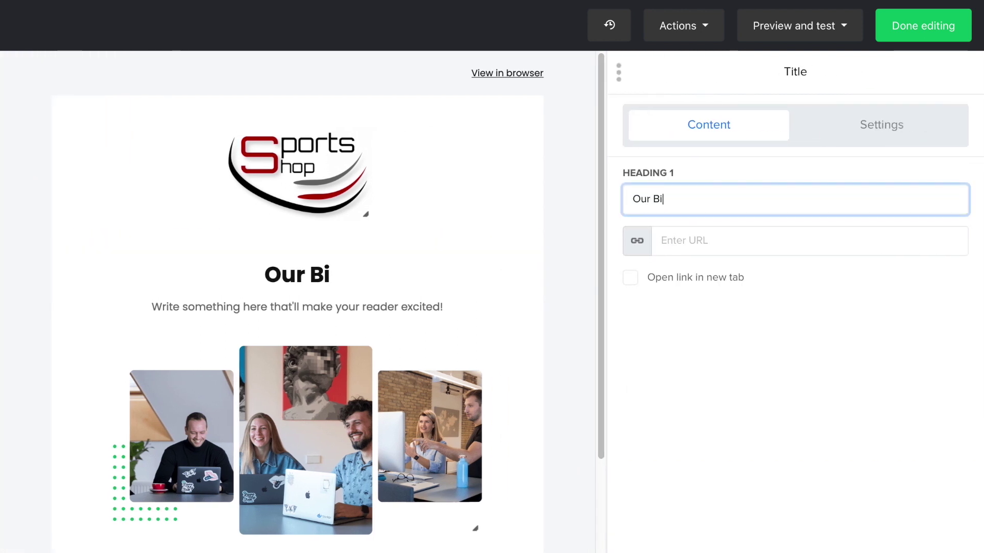
Replace the intro placeholder text with the pasted running-shoe sale paragraph and save.
left_click(413, 303)
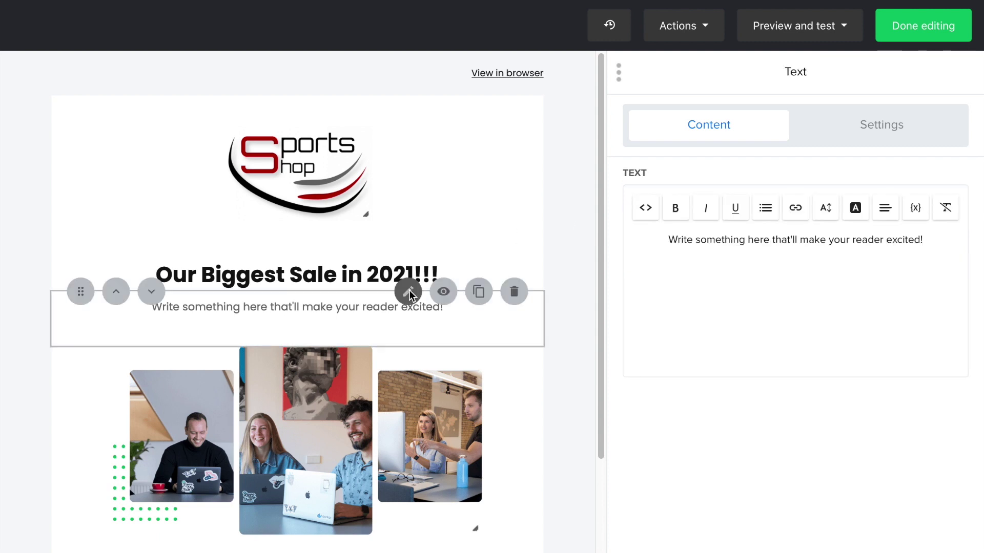
left_click(677, 241)
key("ctrl+a")
type("Join us for our annual running shoes and fitness attire sale. Plus - an additional 50% off on All running shoes. *conditions apply")
scroll(696, 260, "down", 2)
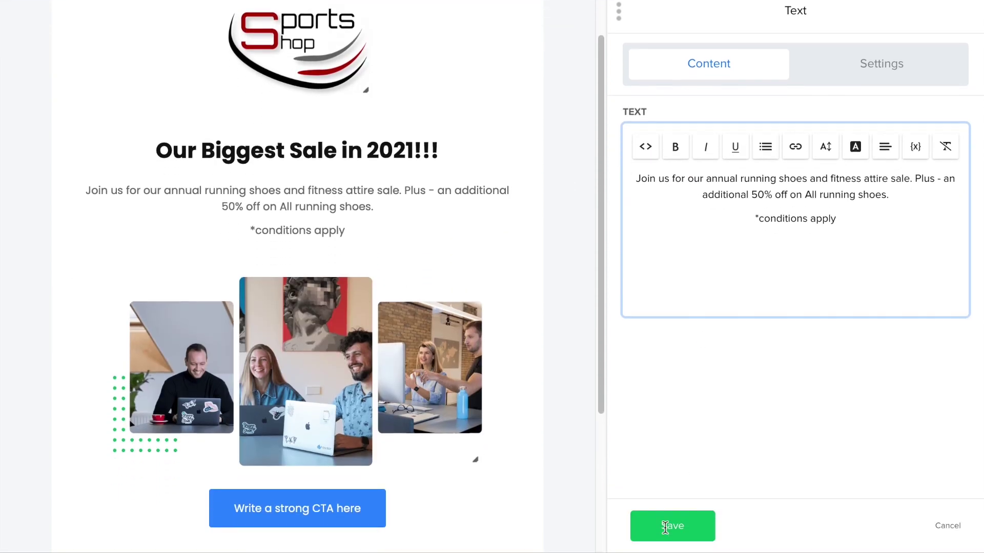
left_click(667, 528)
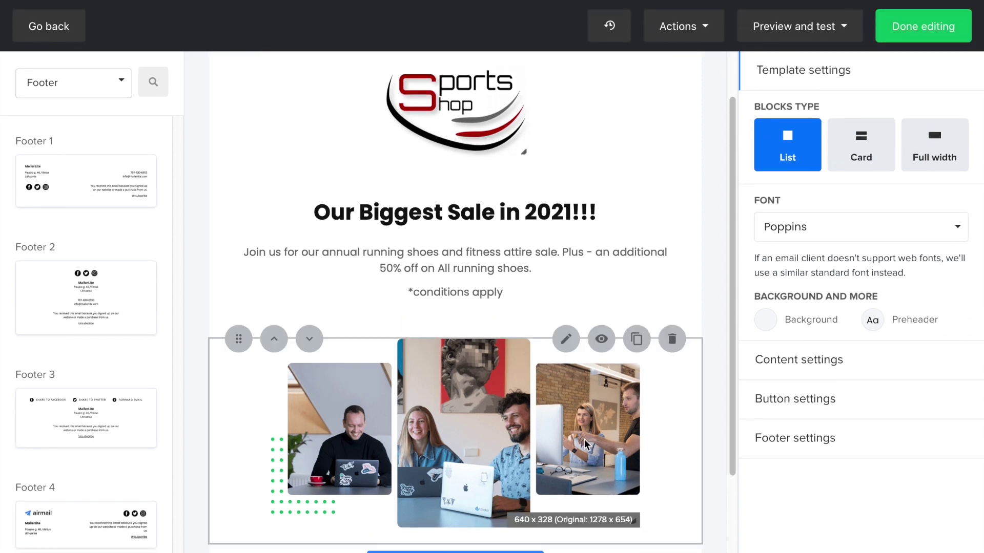
Replace the three-photo hero image with the pexels-run running-shoes photo and enlarge it to full width.
left_click(691, 318)
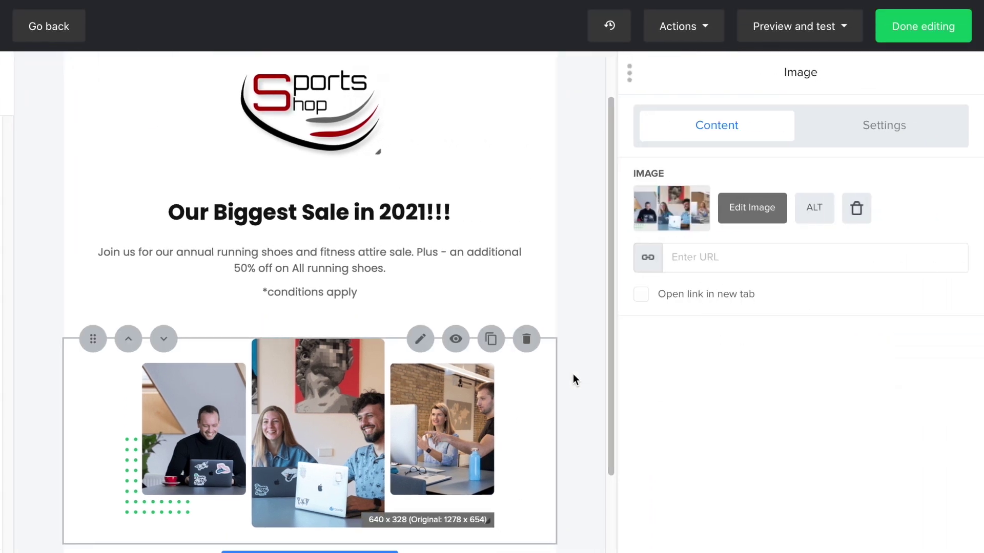
left_click(653, 214)
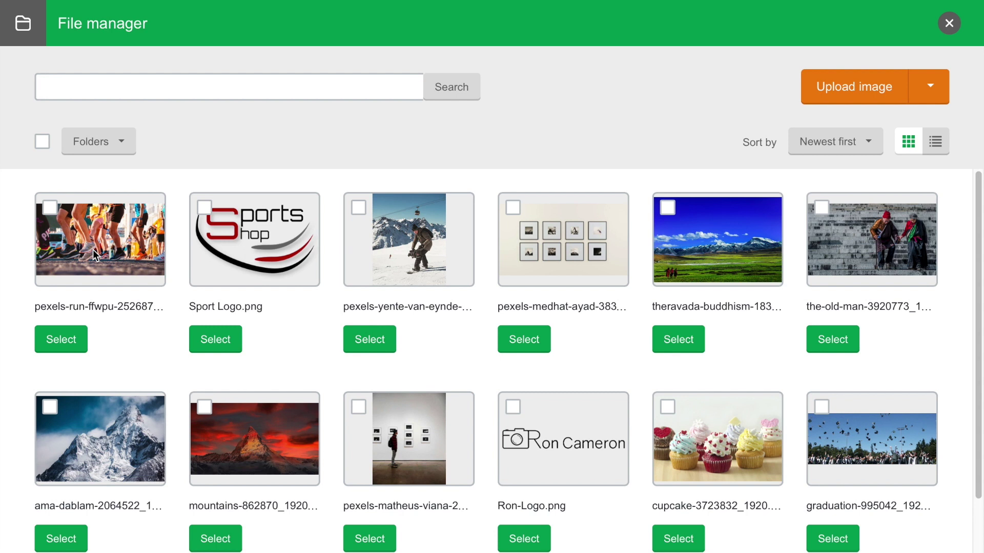
left_click(55, 337)
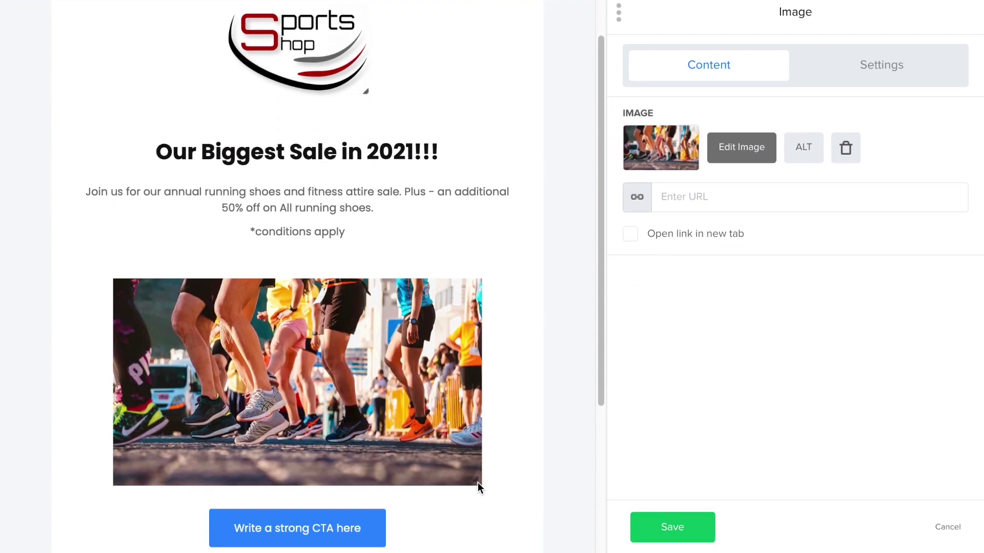
left_click_drag(481, 502, 570, 552)
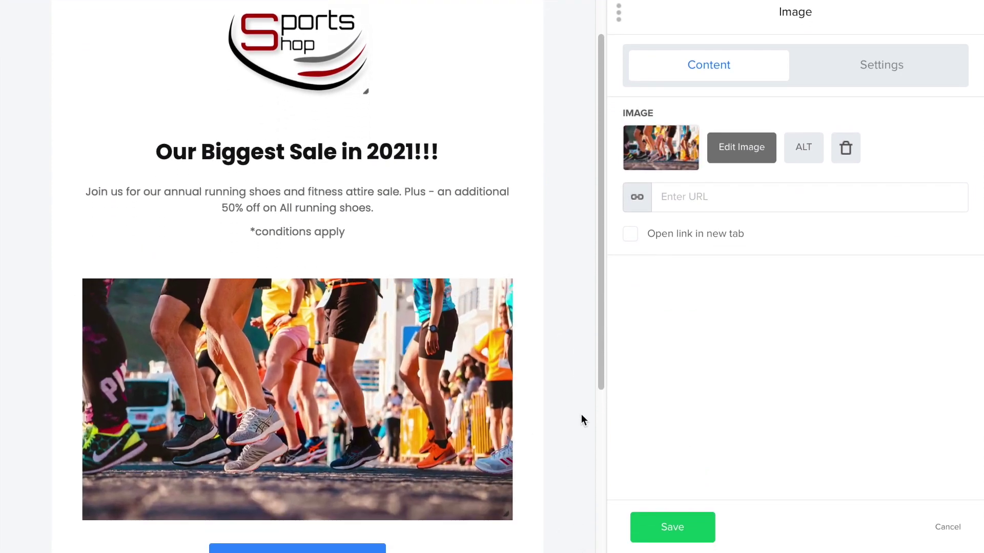
left_click_drag(599, 382, 630, 485)
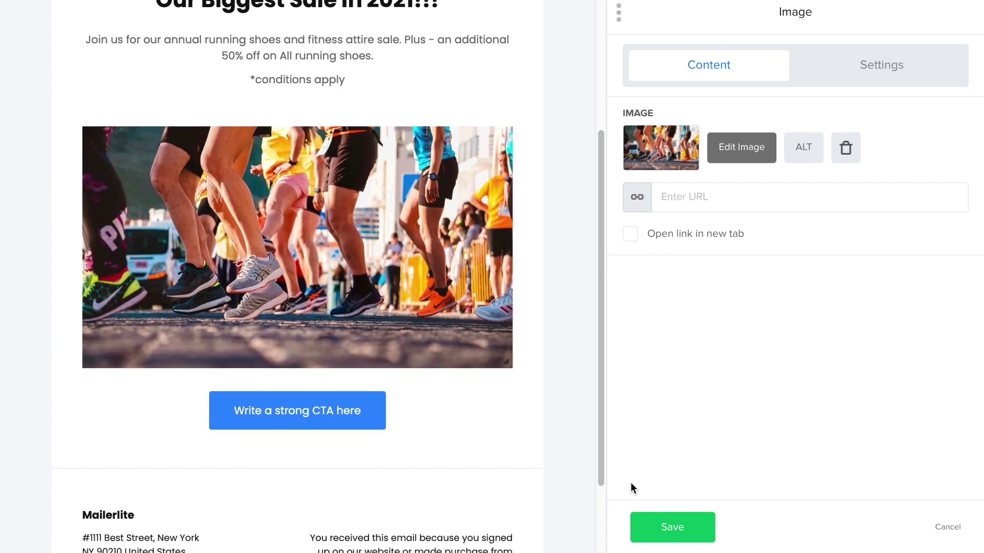
Save the hero image, then add a Content Text block below the running-shoes photo.
left_click(661, 528)
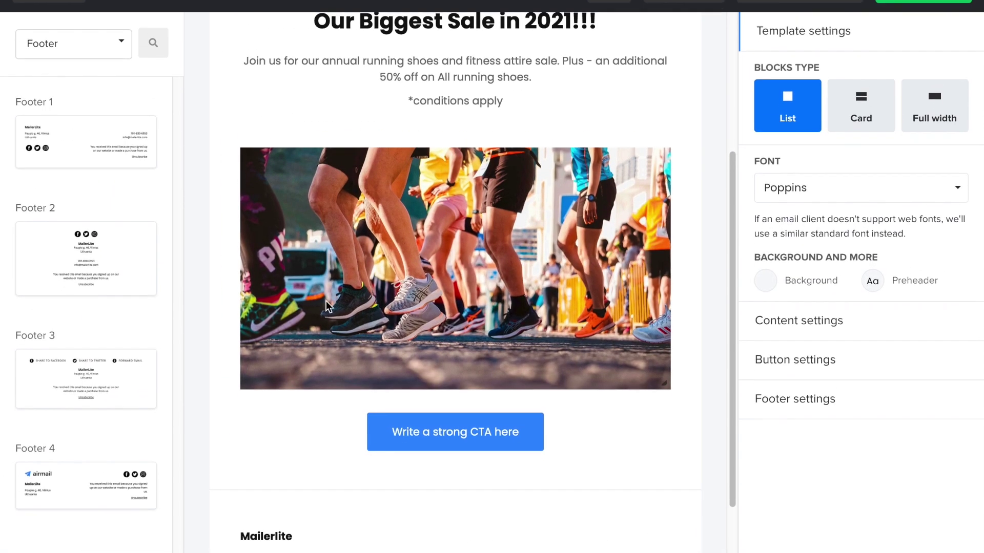
left_click(77, 42)
left_click(47, 120)
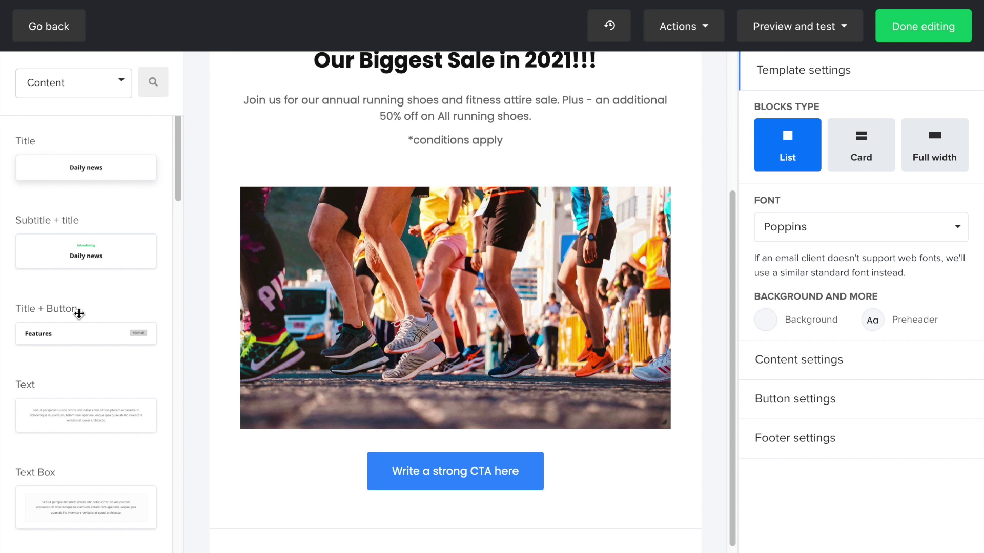
left_click_drag(57, 412, 284, 370)
left_click(309, 367)
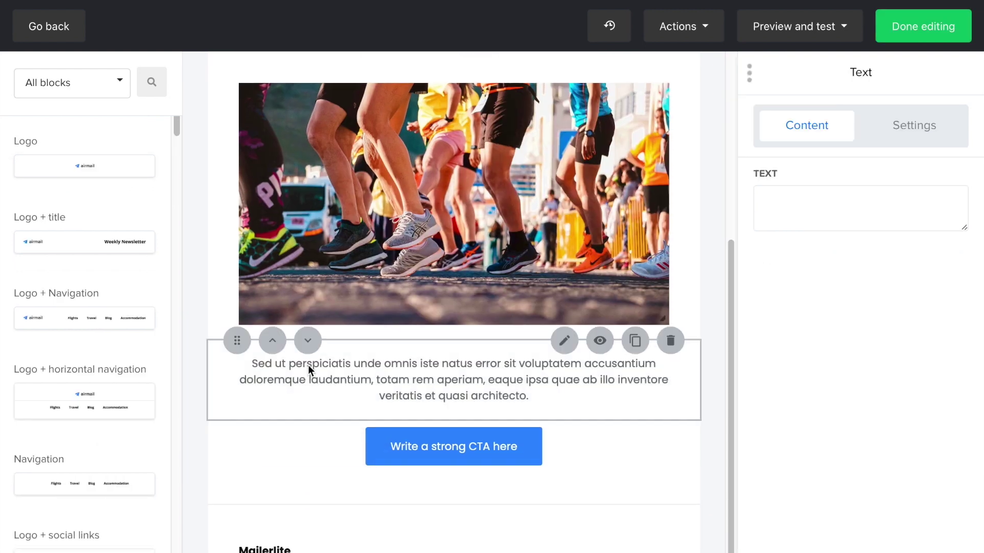
Replace the placeholder paragraph with the October 1-3, 2021 storewide sale invitation and save.
left_click_drag(650, 240, 848, 289)
type("We are excited to invite you to our annual storewide sale! All your favourite brands at a special price for only one weekend! Shop in our store or online on October 1-3, 2021. There will be a special activity booth for the kids so bring the whole family!")
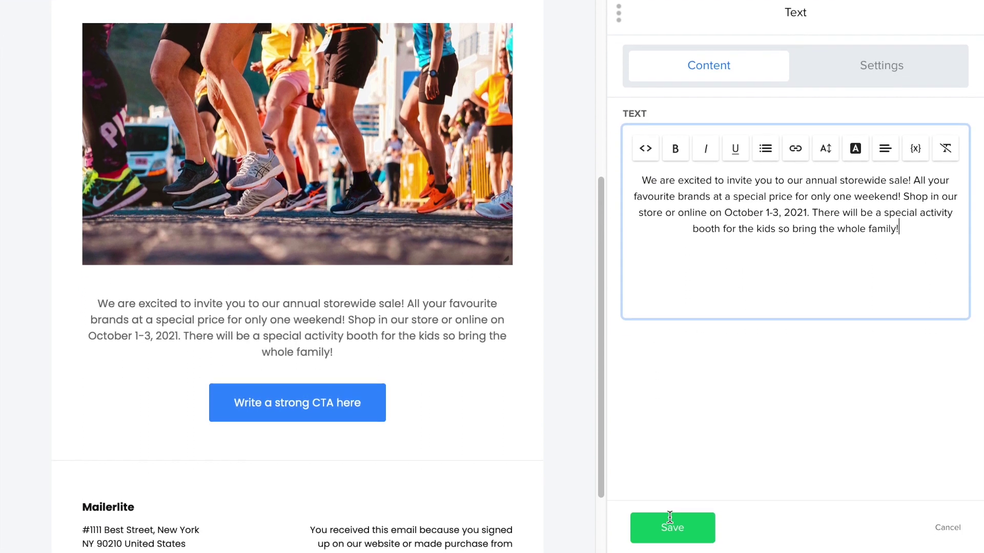
left_click(670, 527)
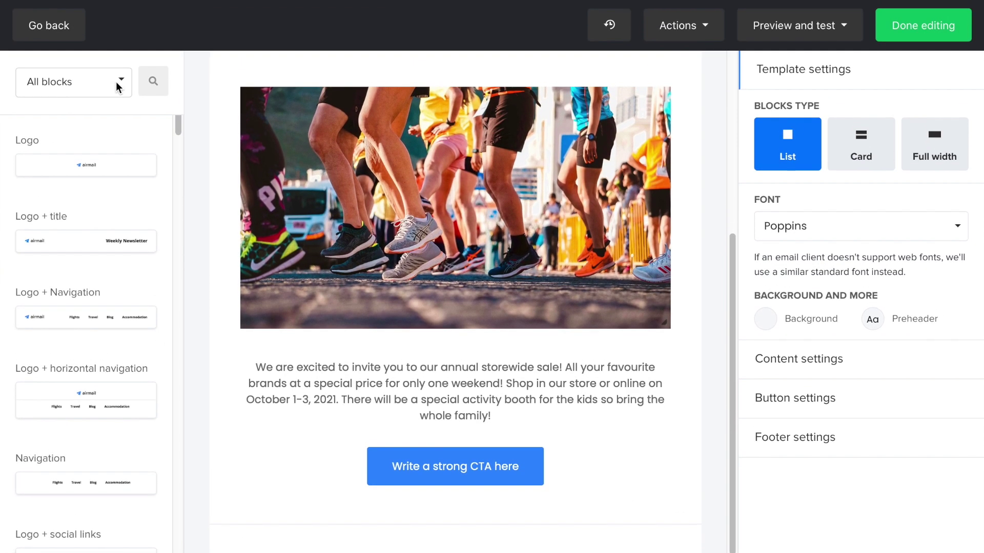
Add an e-commerce single-product block after the sale paragraph and paste in its product page link.
left_click(115, 47)
left_click(70, 264)
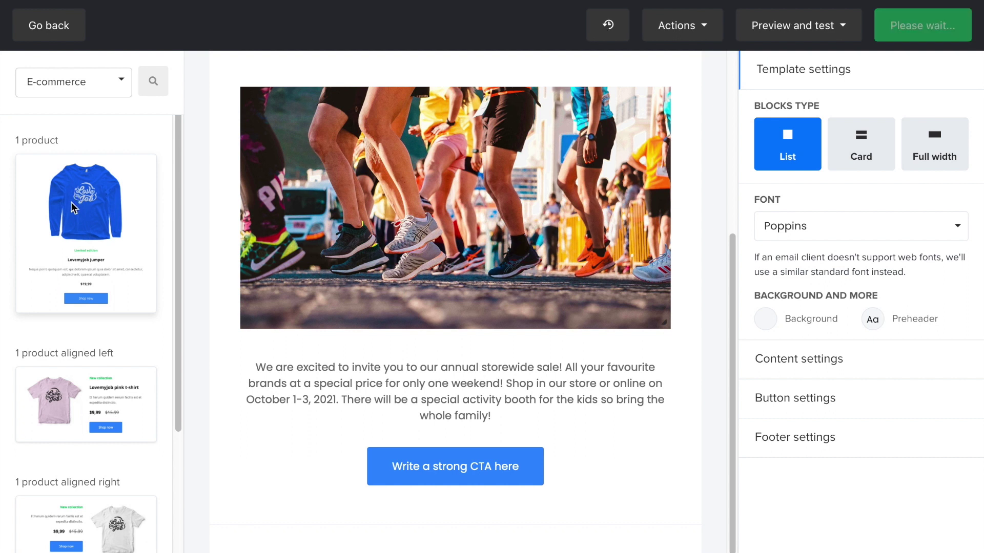
left_click_drag(72, 203, 329, 430)
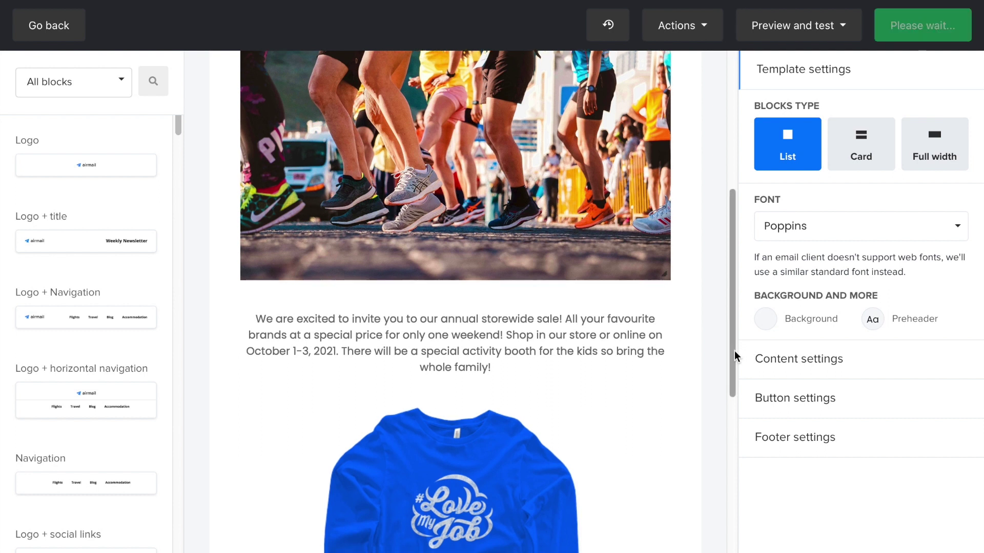
left_click_drag(733, 352, 757, 478)
left_click(437, 238)
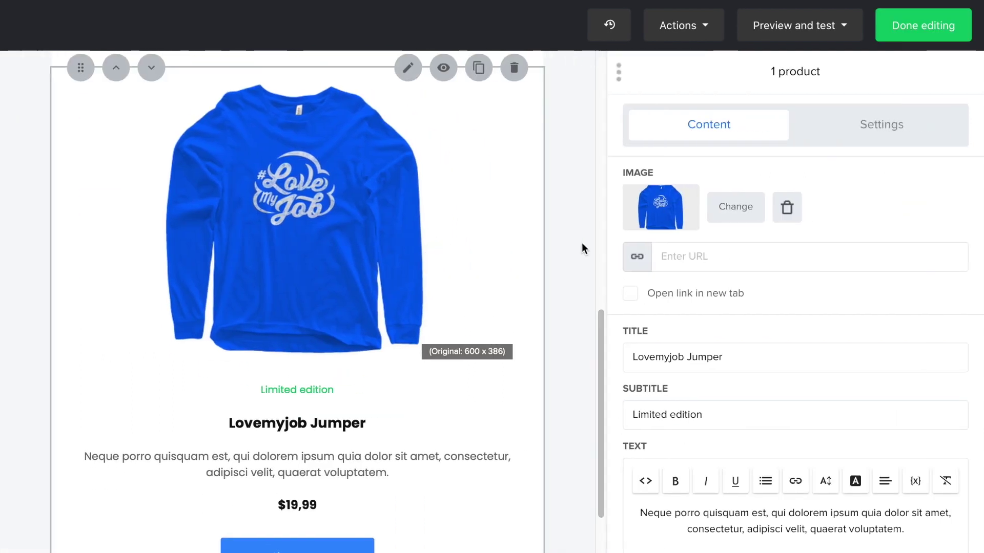
left_click(687, 256)
key("ctrl+v")
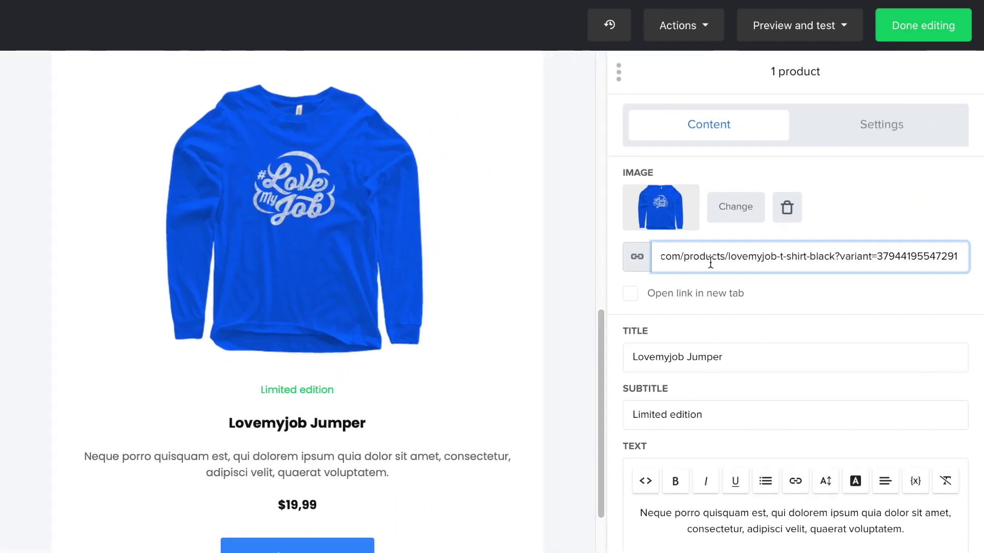
Upload ShoeSale.jpg from the computer and use it as the product block's picture.
left_click(668, 209)
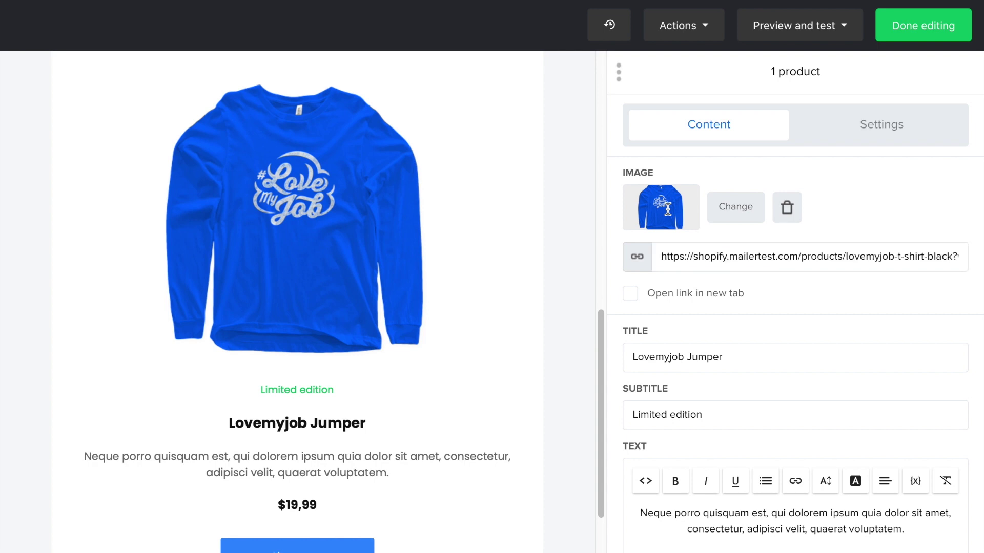
left_click(846, 91)
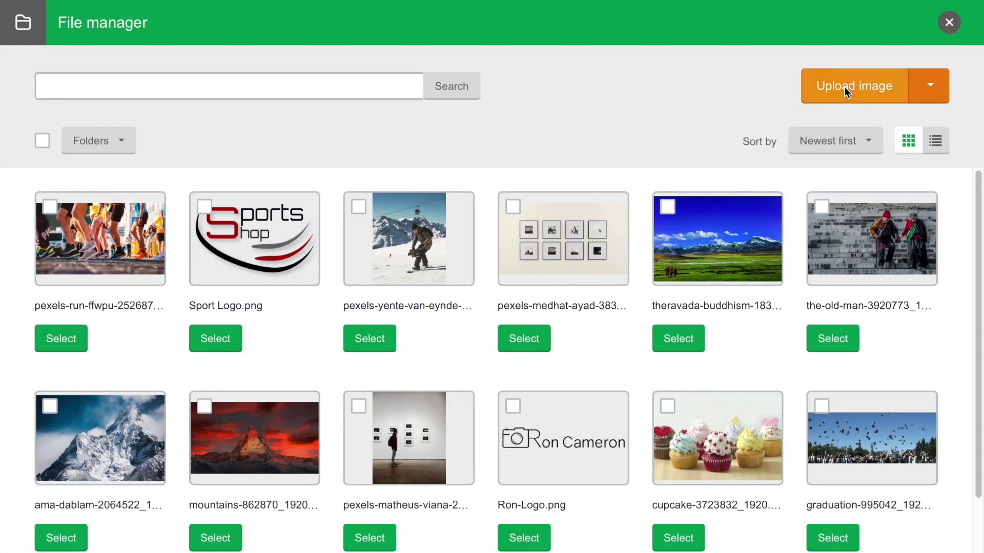
left_click(389, 124)
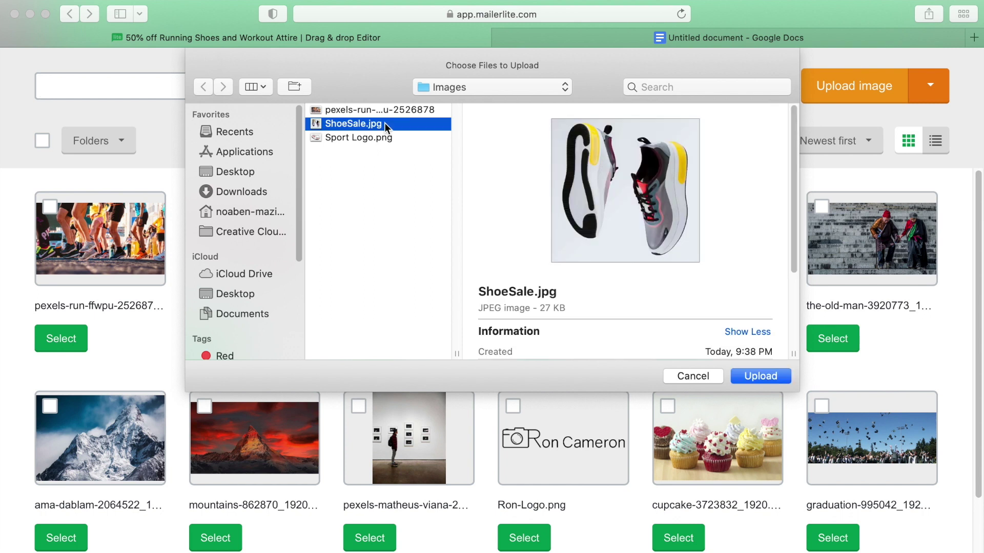
left_click(766, 377)
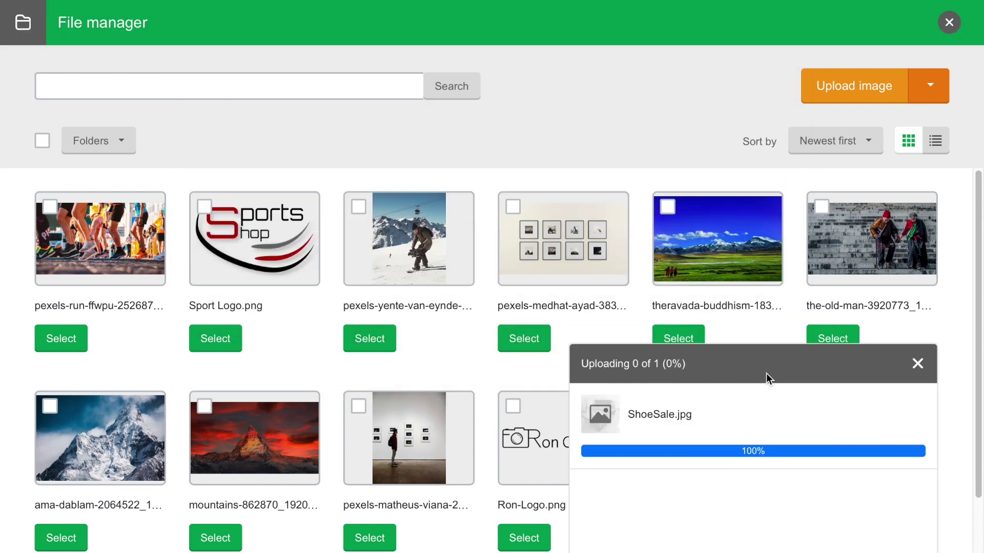
left_click(60, 339)
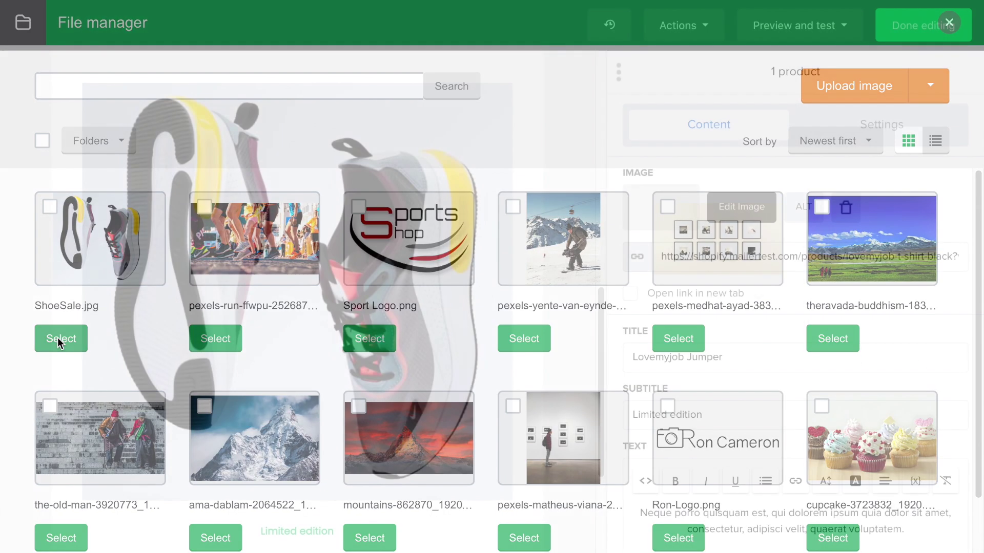
left_click_drag(600, 411, 597, 398)
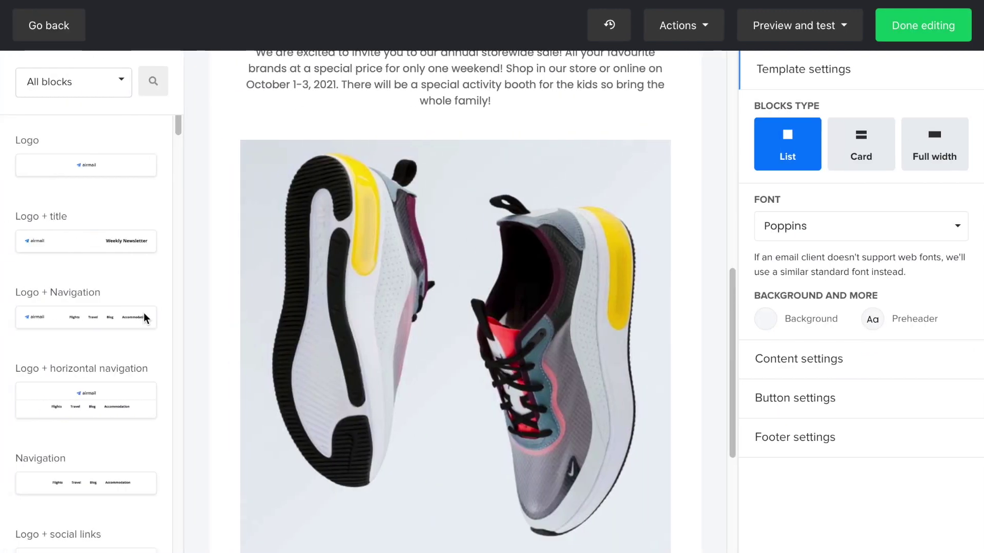
Search the block library for 'vouc' and place a Coupon / Voucher block below the Shop now button.
left_click(121, 82)
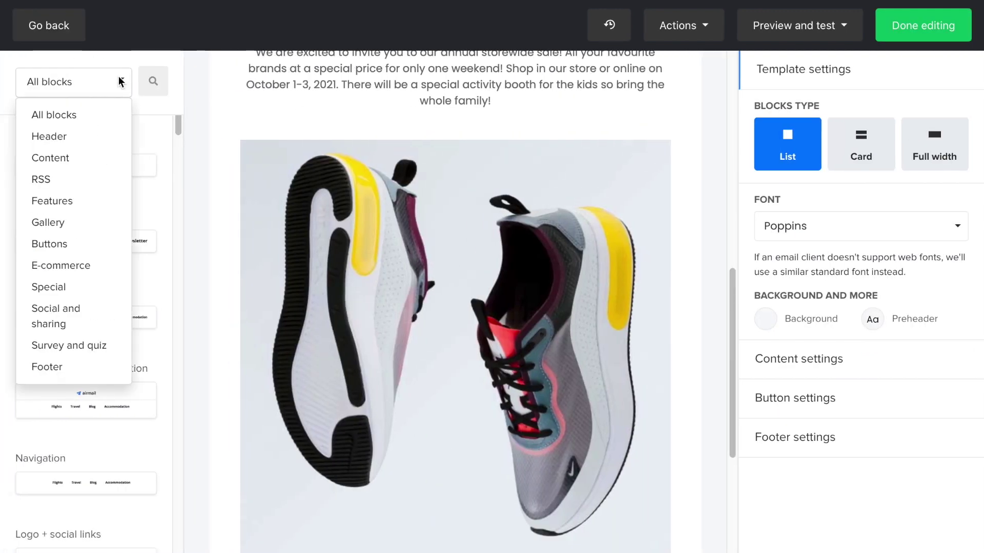
left_click(153, 81)
type("voucher")
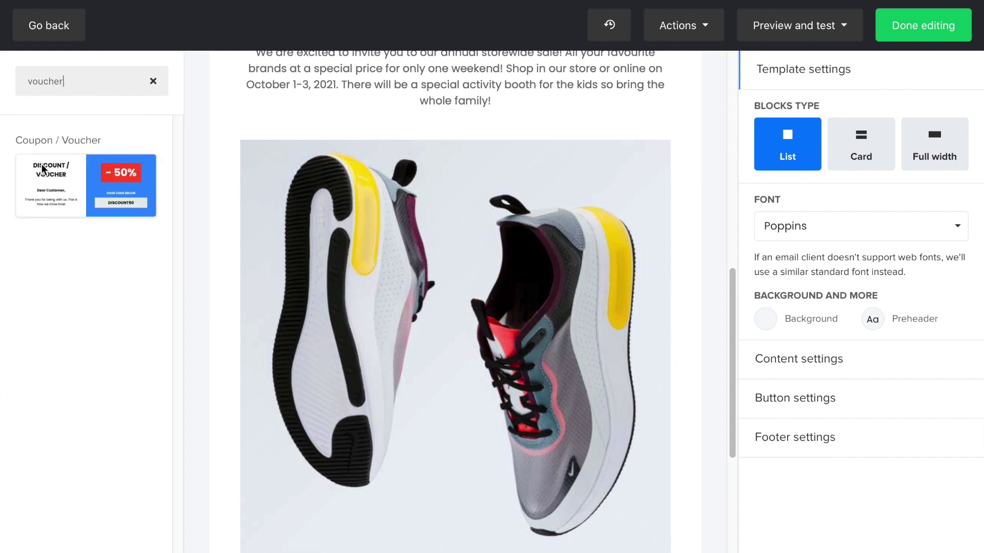
left_click_drag(41, 170, 364, 468)
mouse_move(364, 418)
left_mouse_down()
mouse_move(361, 404)
mouse_move(366, 431)
left_mouse_up()
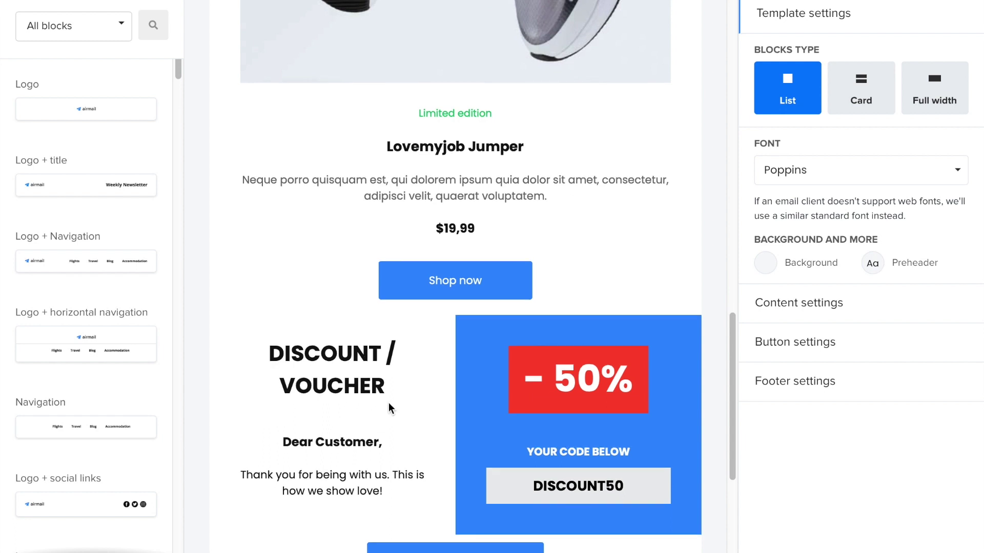
Review the voucher block's audience options, keep it visible to All recipients, and save.
mouse_move(388, 405)
left_click(565, 314)
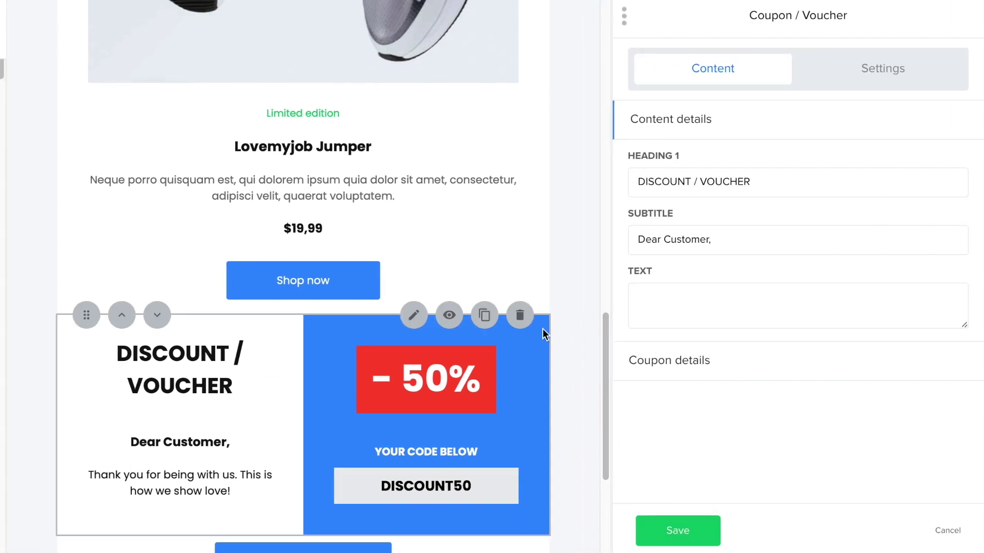
left_click(439, 318)
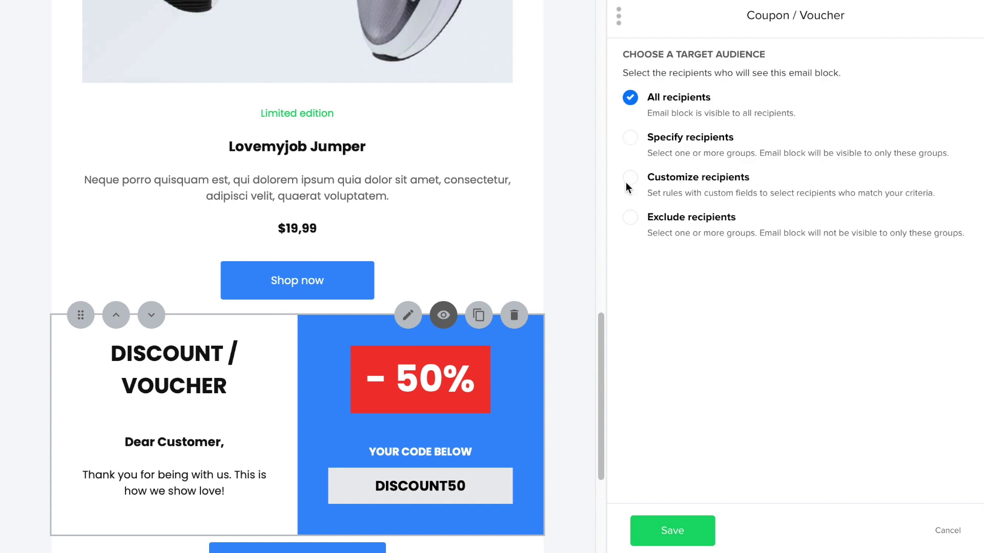
left_click(629, 218)
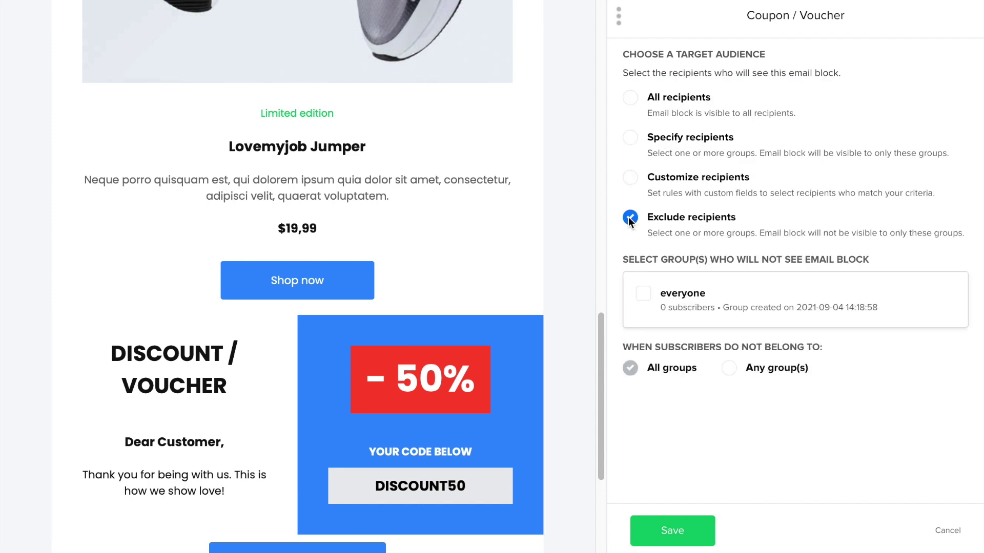
left_click(632, 176)
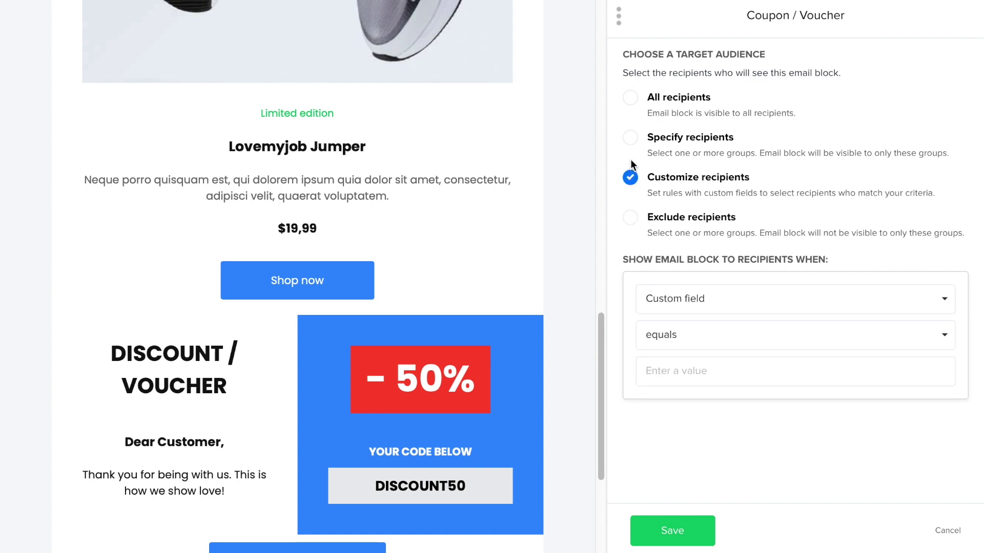
left_click(631, 138)
left_click(630, 97)
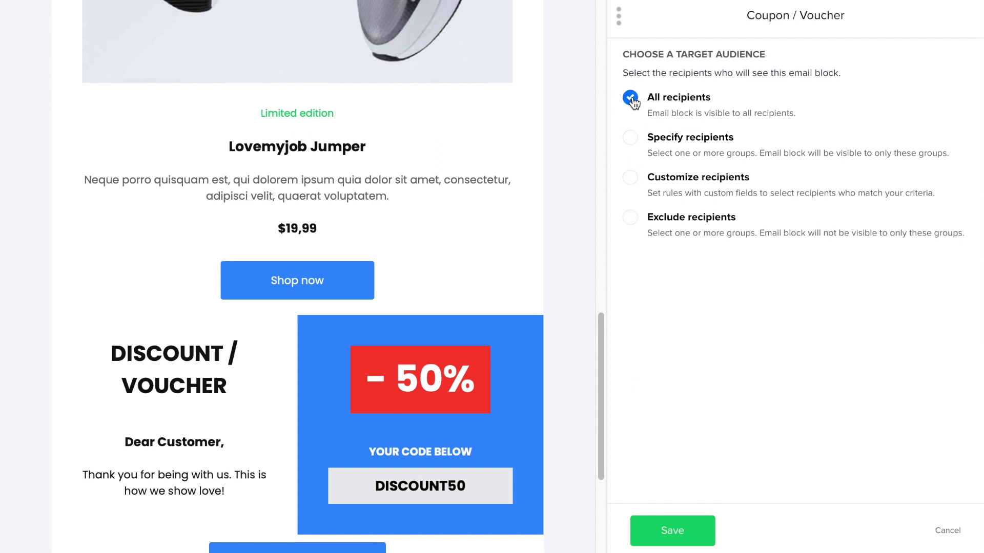
left_click(673, 531)
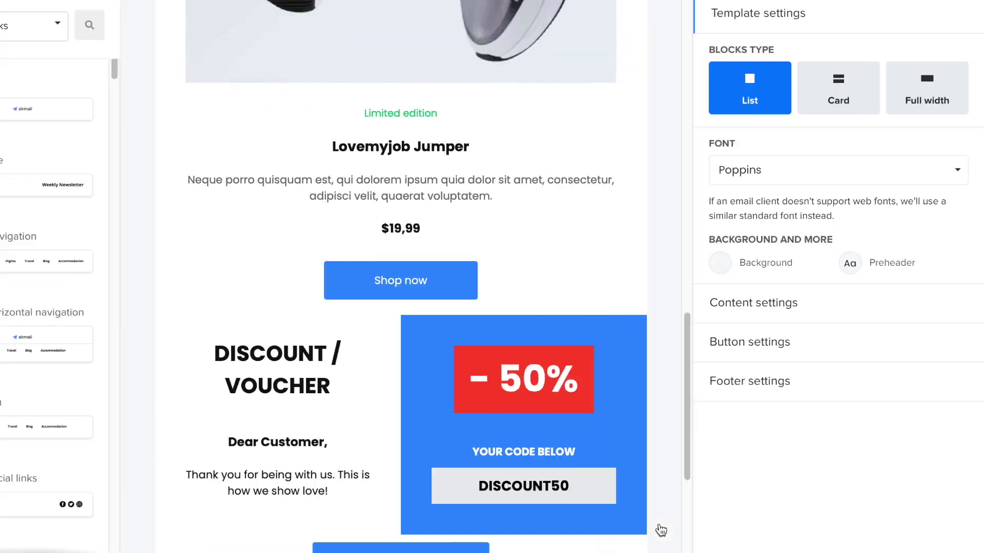
left_click_drag(731, 469, 739, 503)
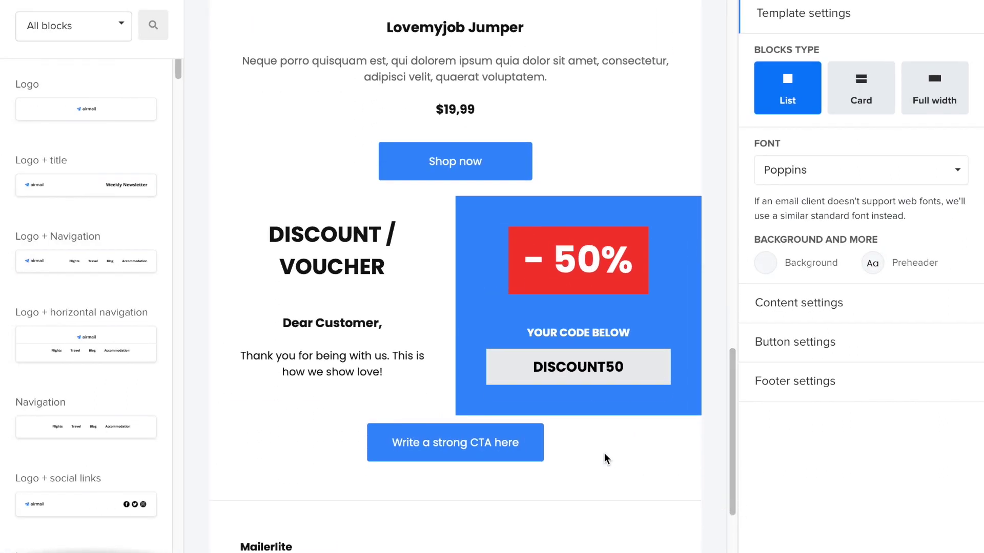
Delete the 'Write a strong CTA here' button block beneath the voucher.
left_click(639, 429)
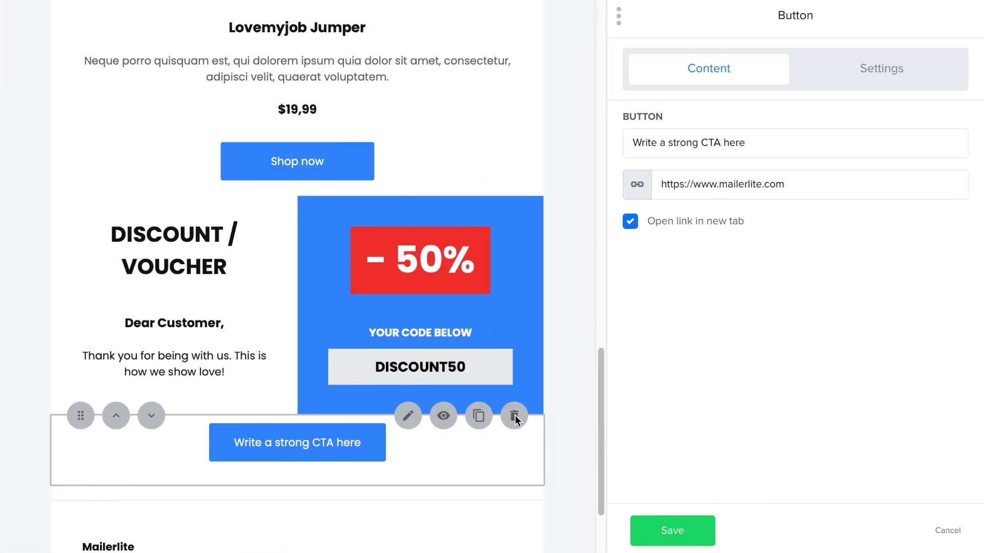
left_click(515, 417)
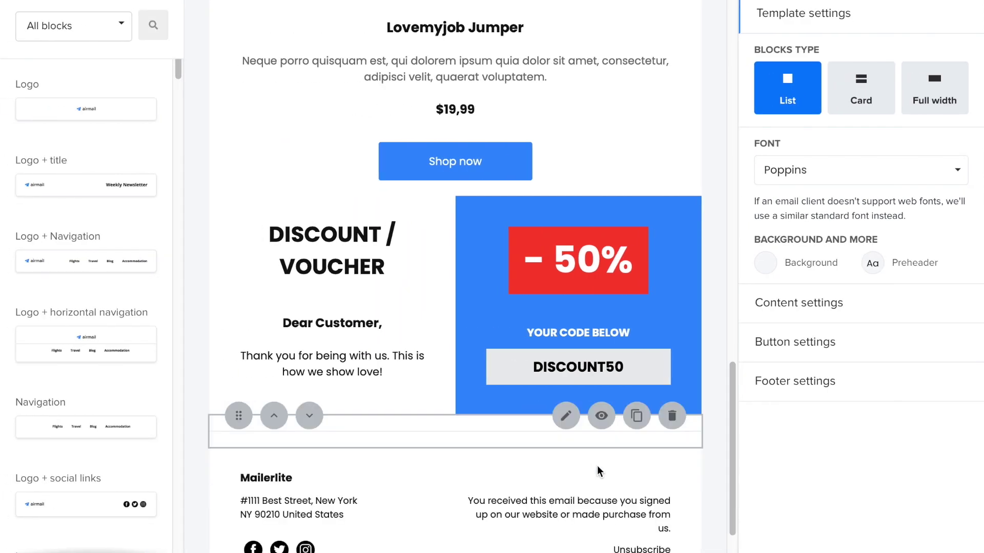
scroll(731, 457, "down", 2)
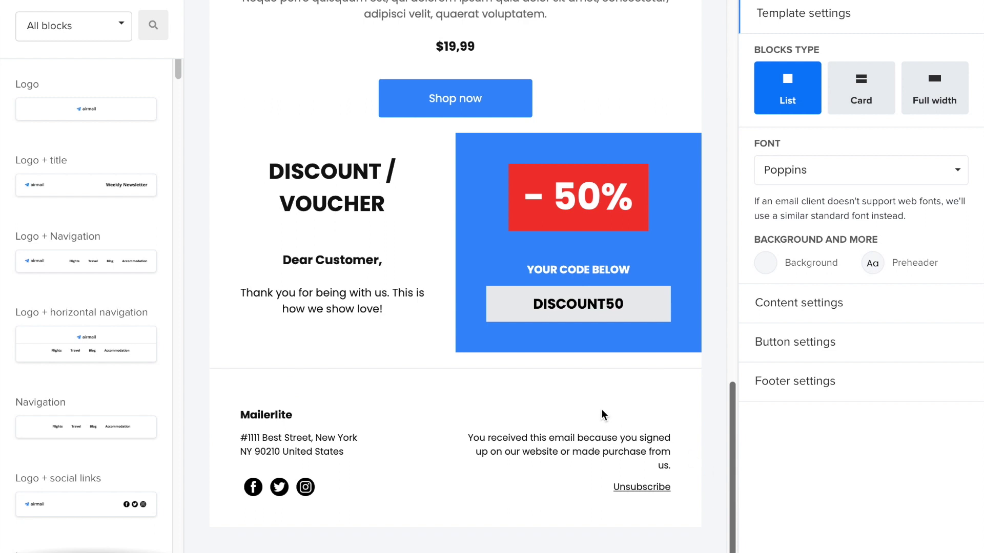
Open Footer 1 for editing and expand its Company details, Social links and Unsubscribe sections in turn.
mouse_move(604, 415)
left_click(601, 385)
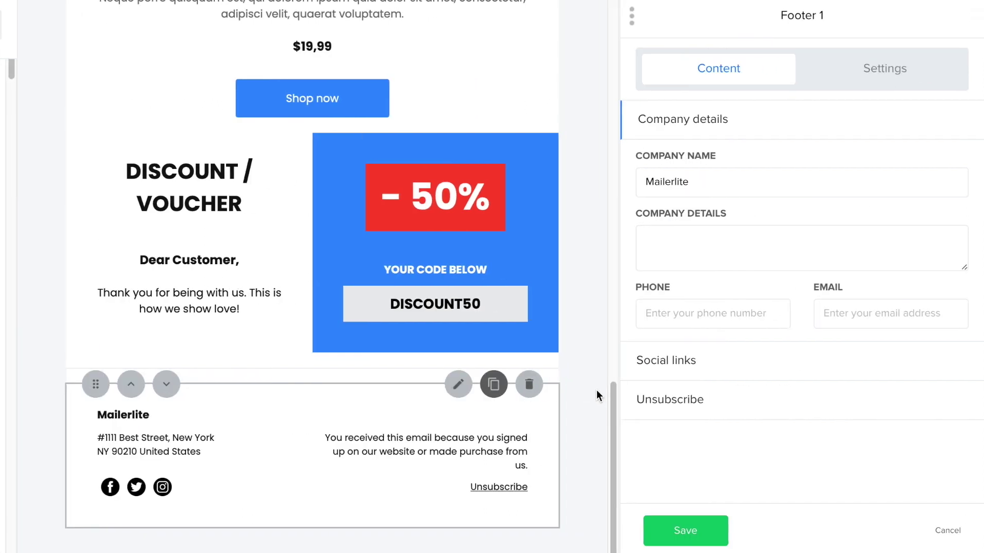
left_click(643, 117)
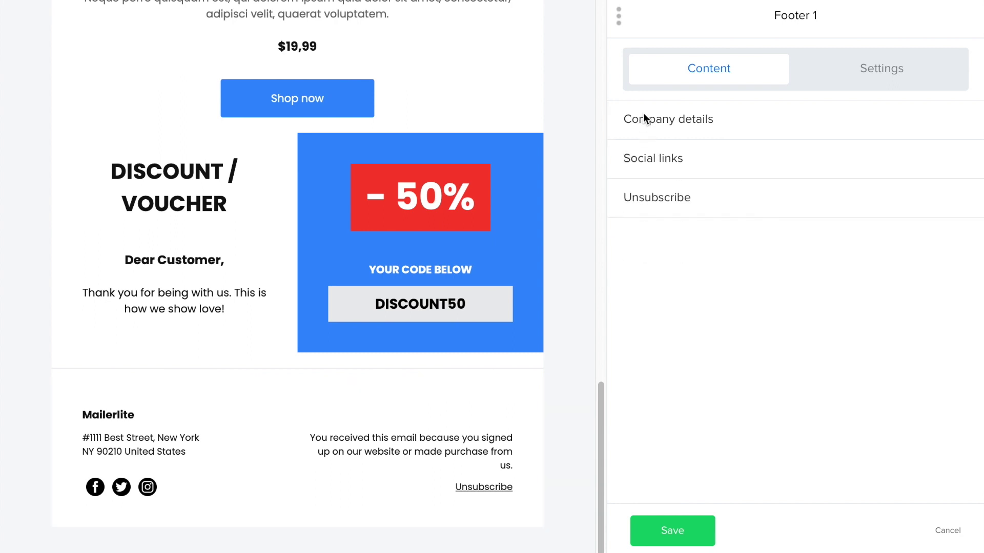
left_click(652, 162)
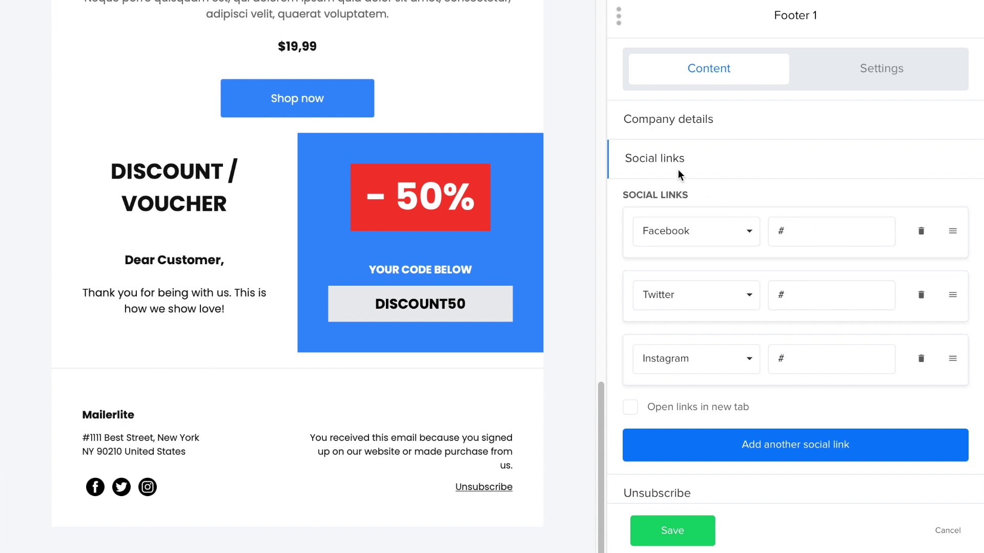
left_click(660, 159)
left_click(656, 117)
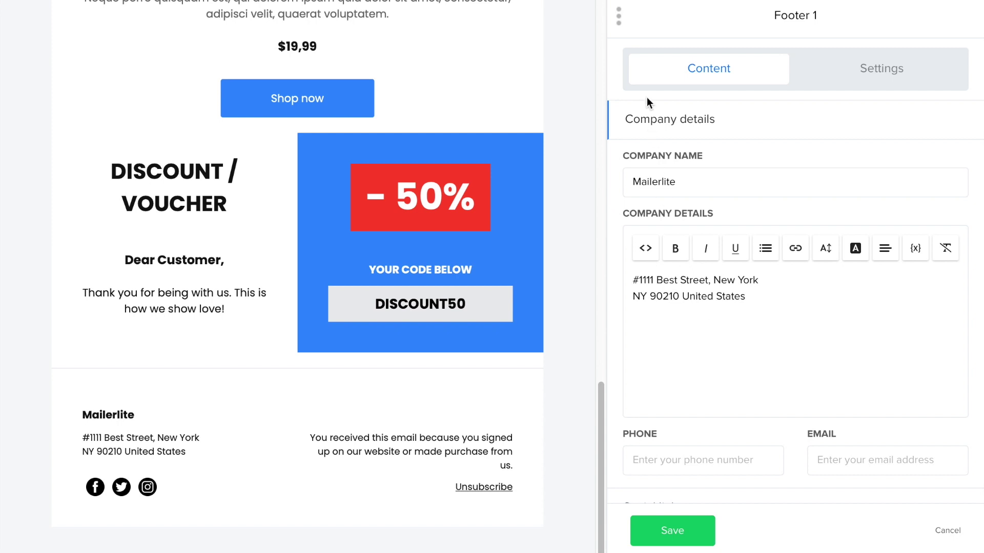
left_click(653, 114)
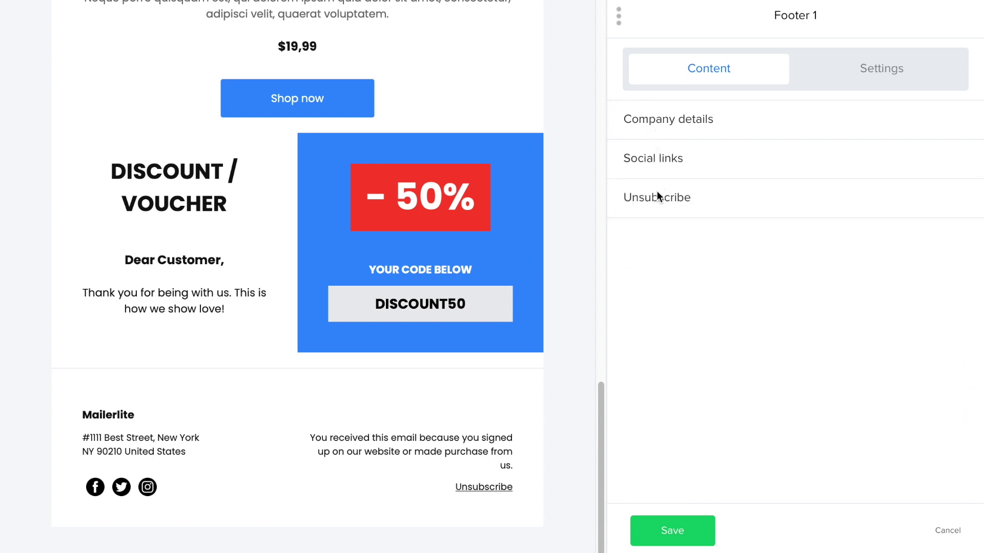
left_click(658, 200)
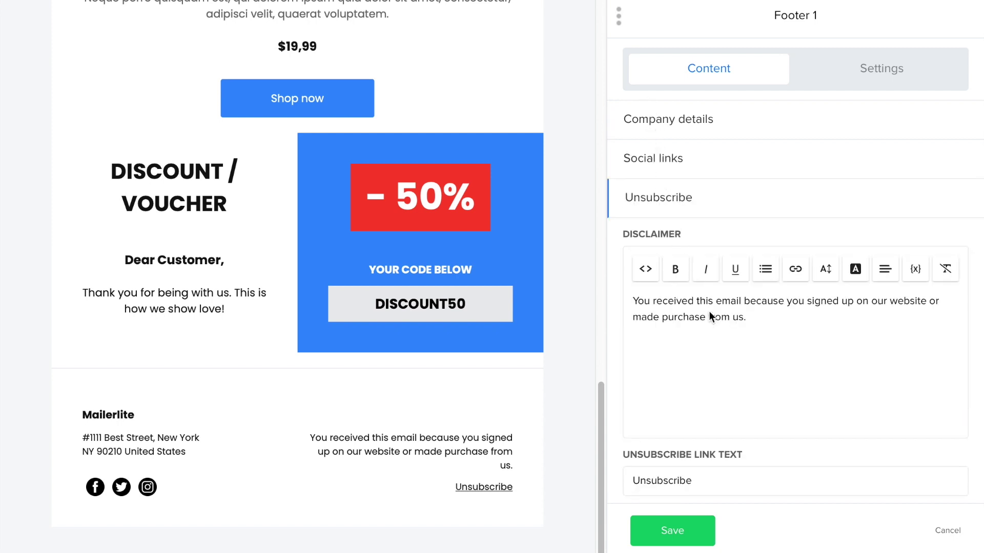